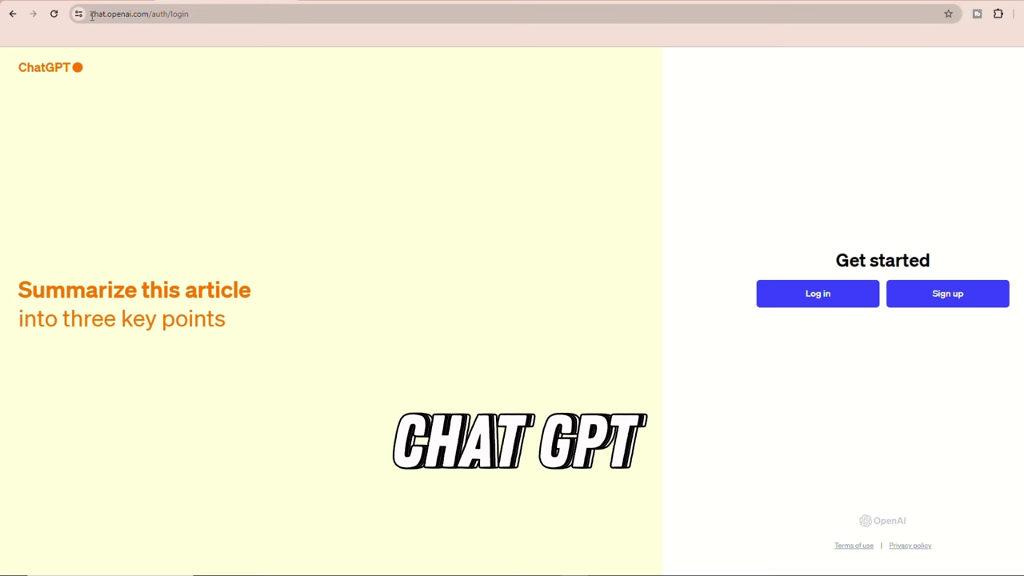
Go to ChatGPT and start a prompt for 50 psychology, crush and relationship fact sets
{"action": "left_click_drag", "start_coordinate": [92, 16], "coordinate": [192, 20]}
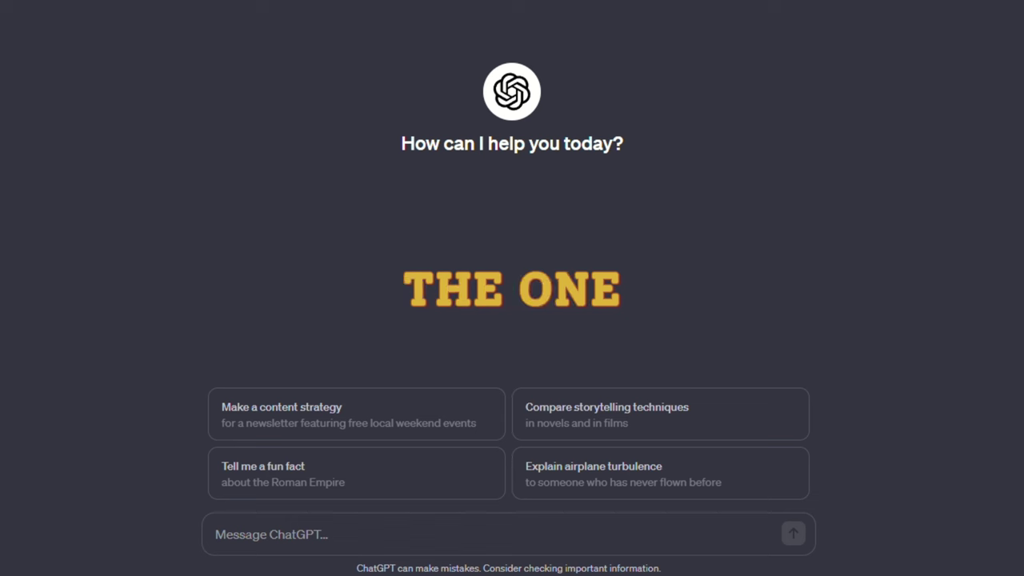
{"action": "left_click", "coordinate": [505, 547]}
{"action": "type", "text": "Create me 50 "}
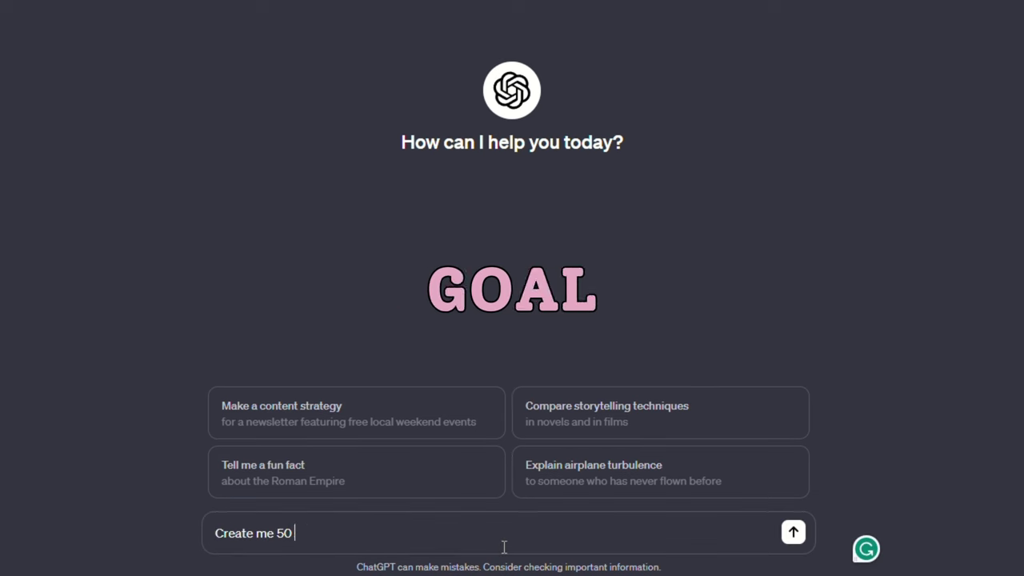
{"action": "type", "text": "sets of facts in the same style as "}
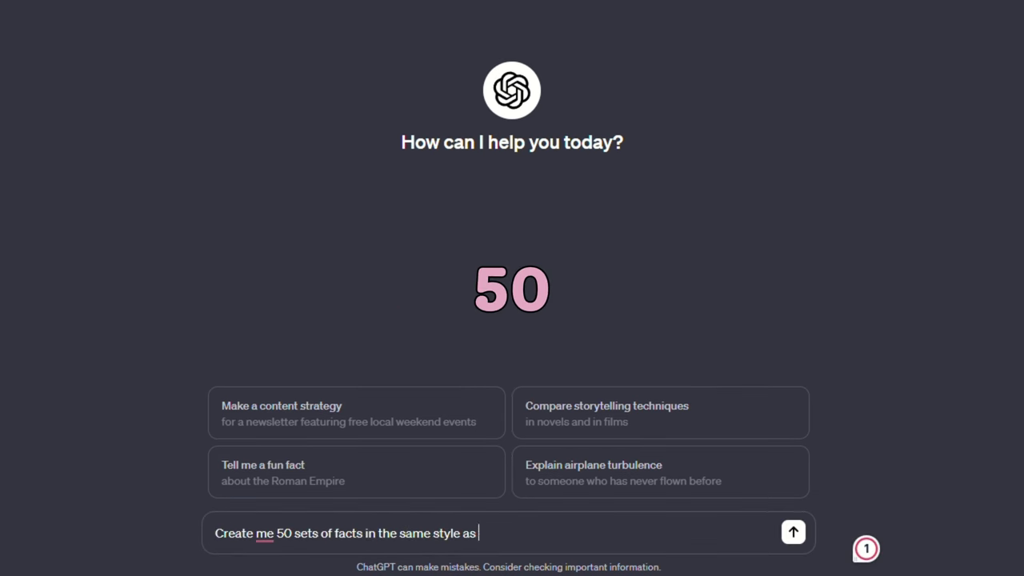
{"action": "type", "text": "the below examples, and format them in a "}
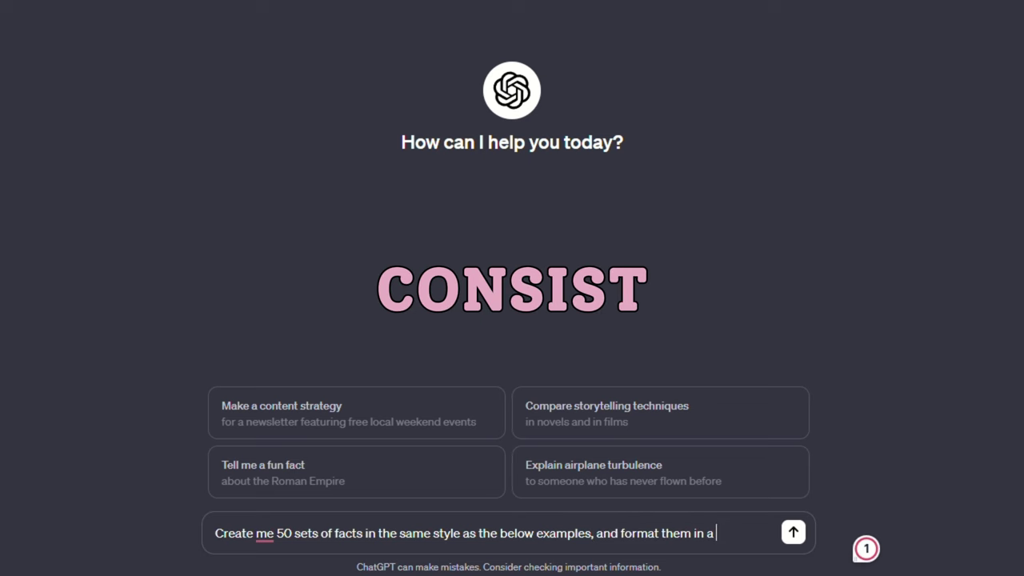
{"action": "type", "text": "table where one column is the topic, one column is the part "}
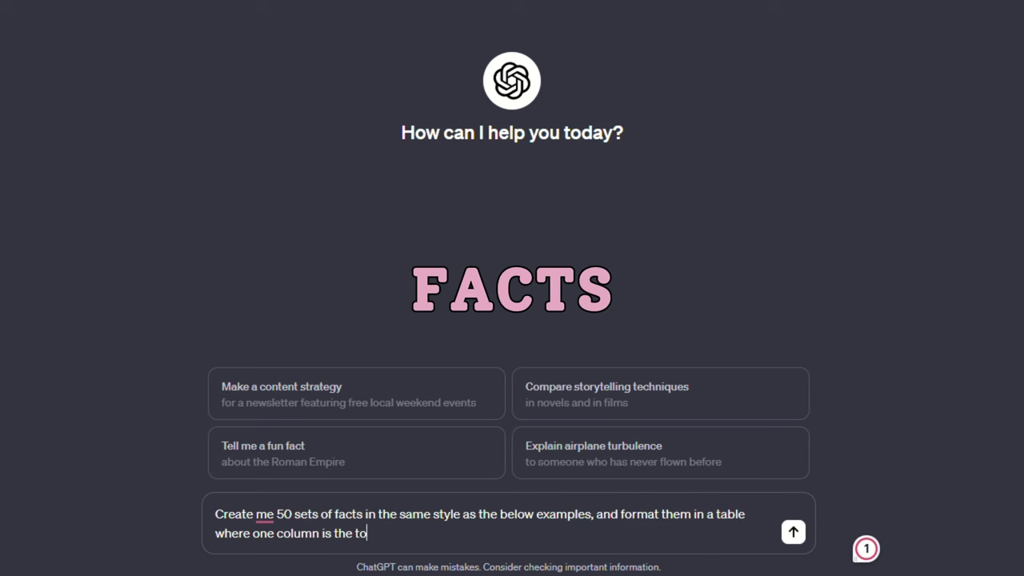
{"action": "type", "text": "one and"}
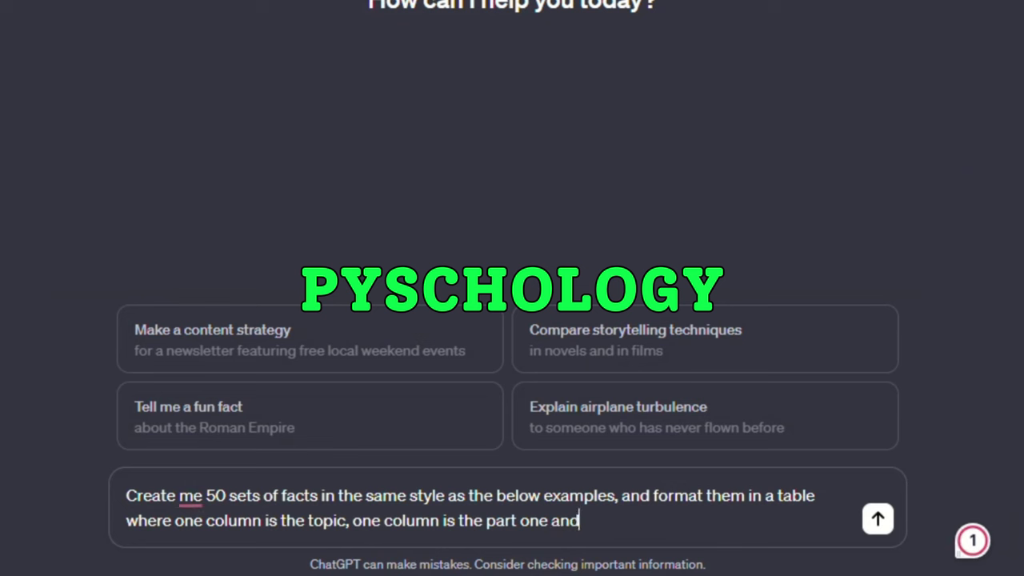
{"action": "type", "text": " one column is the part 2. Do not re"}
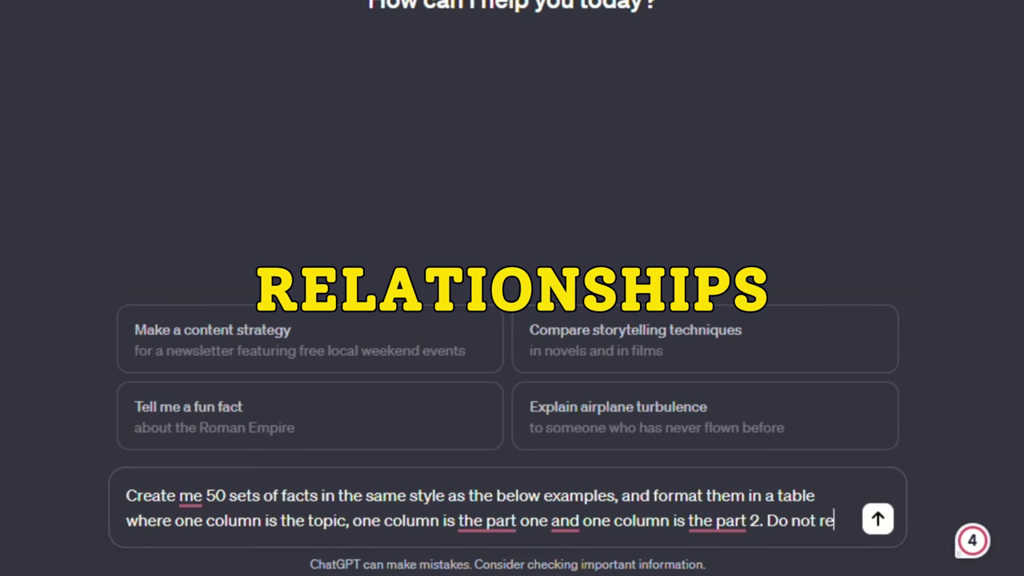
{"action": "type", "text": "peat any facts. This should be p"}
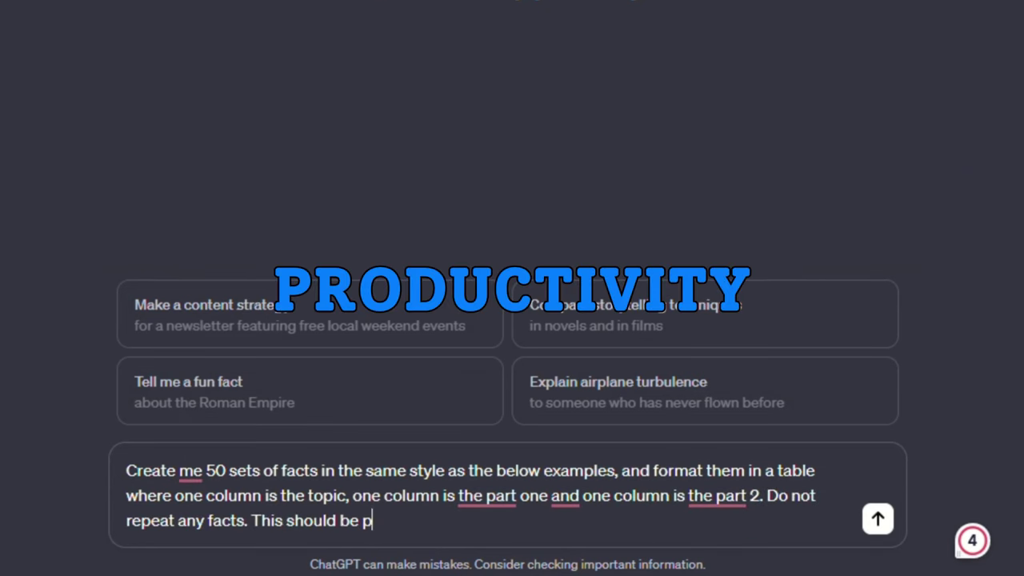
{"action": "type", "text": "sychology facts,"}
{"action": "left_click", "coordinate": [430, 448]}
{"action": "type", "text": "cru"}
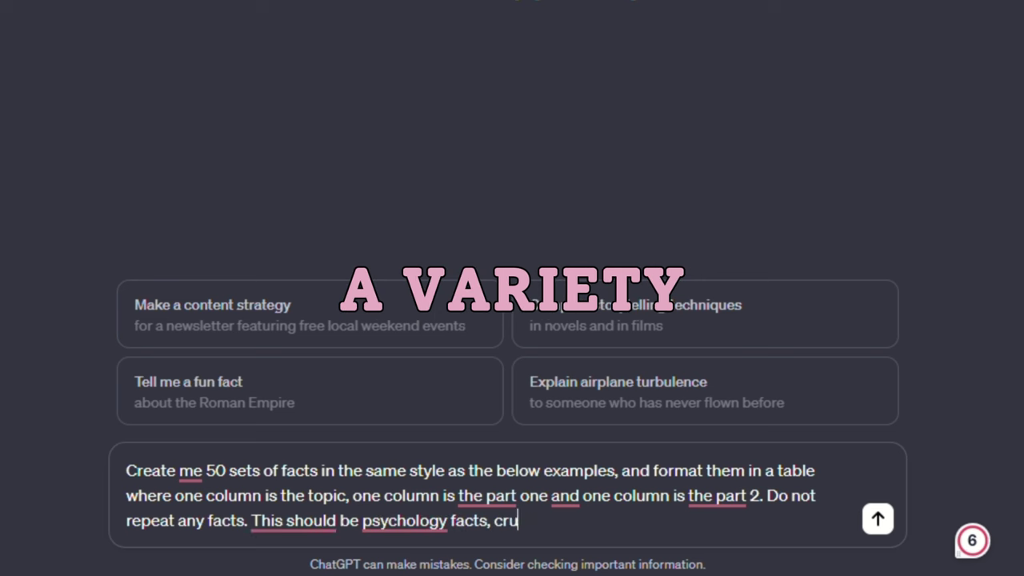
{"action": "type", "text": "sh facts, male facts, girls facts"}
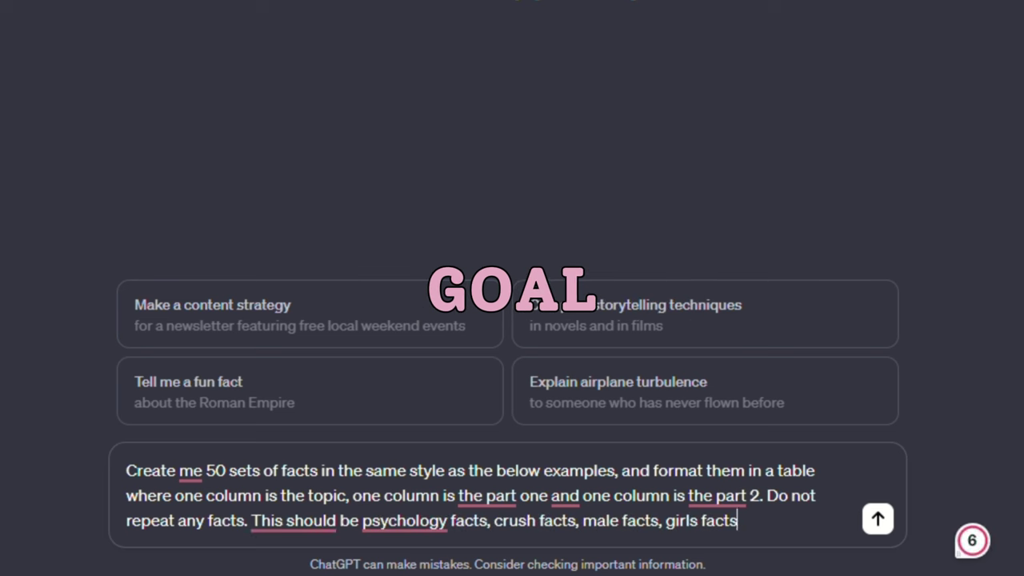
{"action": "type", "text": ", relationship facts and more. They'll b"}
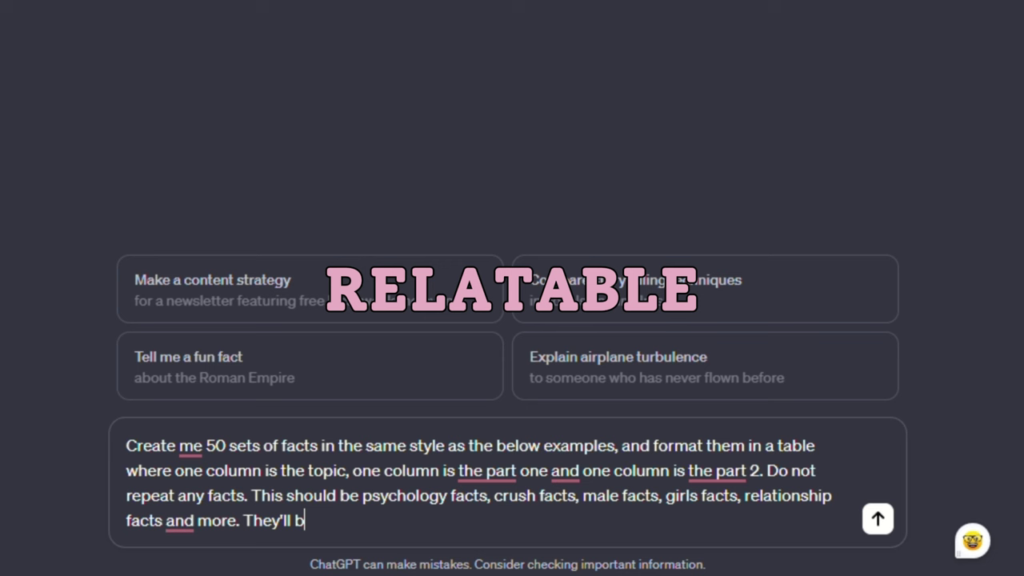
{"action": "type", "text": "e formatted as a topic or type of f"}
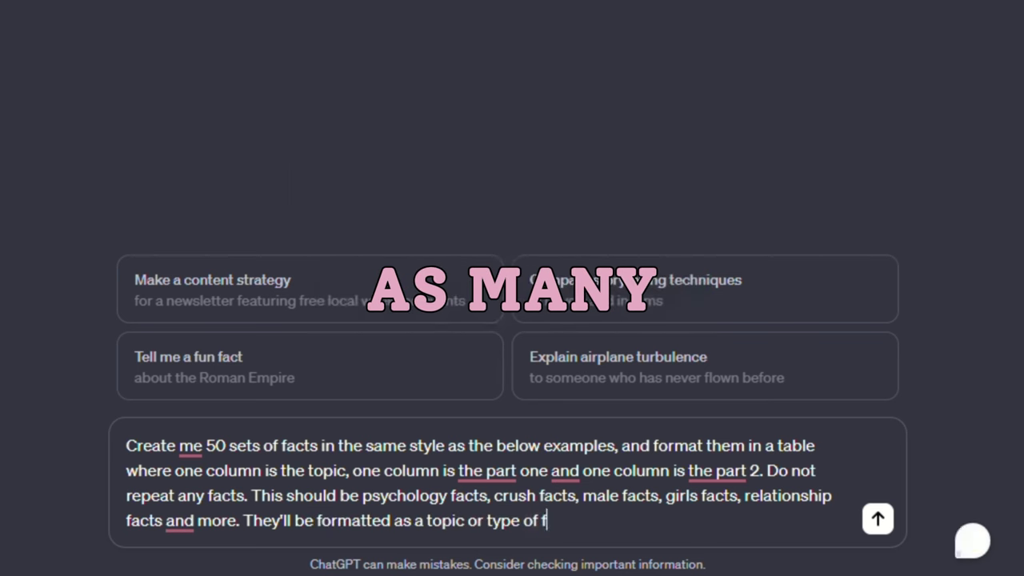
{"action": "type", "text": "act, part one and then part two. K"}
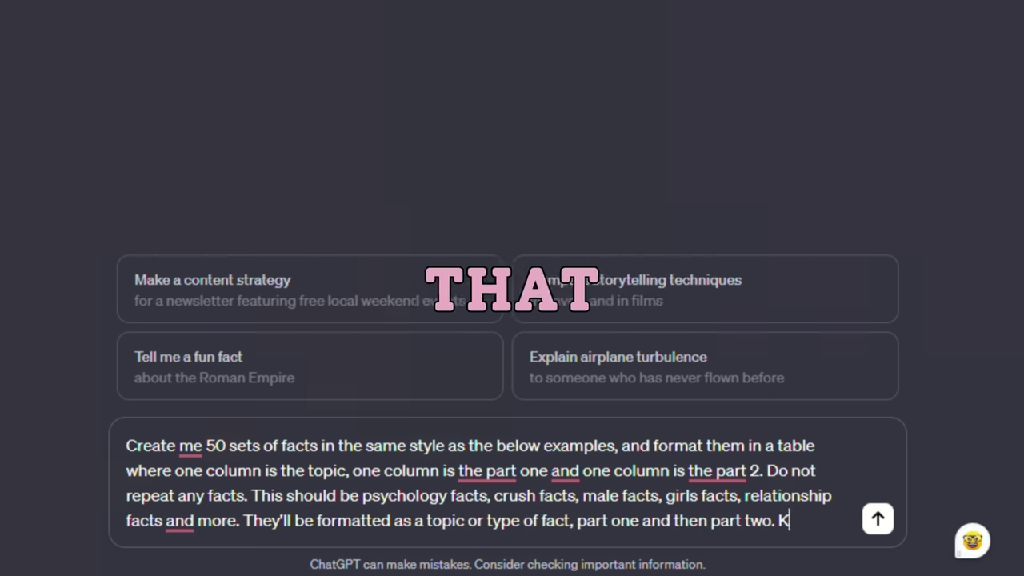
{"action": "type", "text": "eep the facts engaging, polarizing over the top, and relatable to everyone,"}
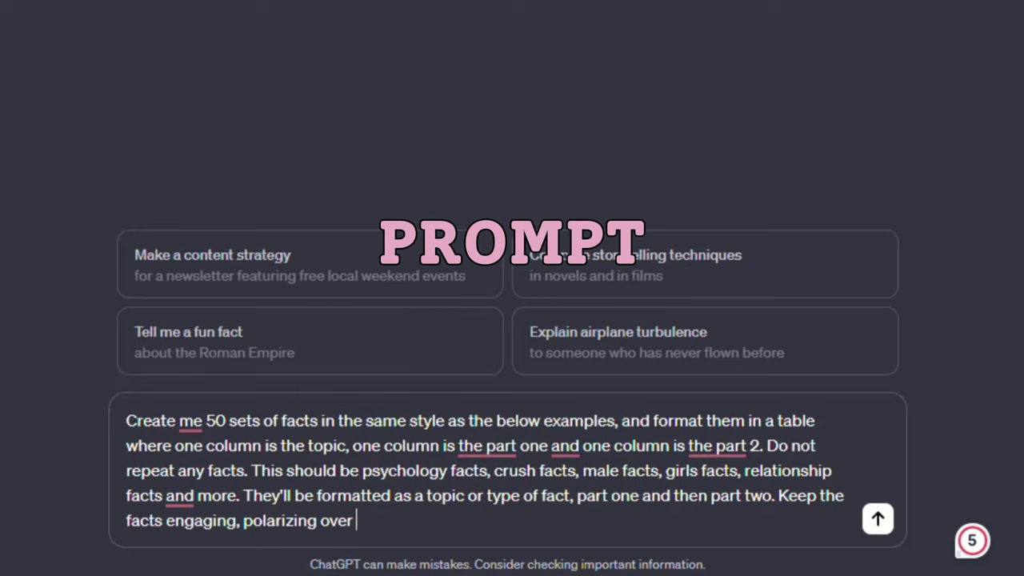
Add the under-grade-7 reading-level rule and an example starting 'Topic: Deep Fact'
{"action": "key", "text": "BackSpace"}
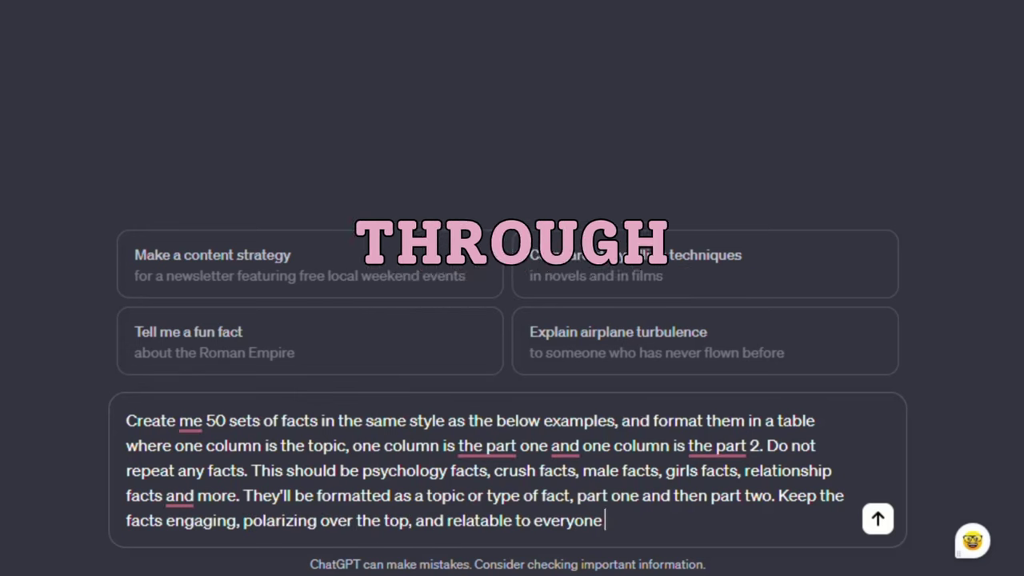
{"action": "type", "text": "or people in particular situations."}
{"action": "key", "text": "shift+Return"}
{"action": "type", "text": "The rea"}
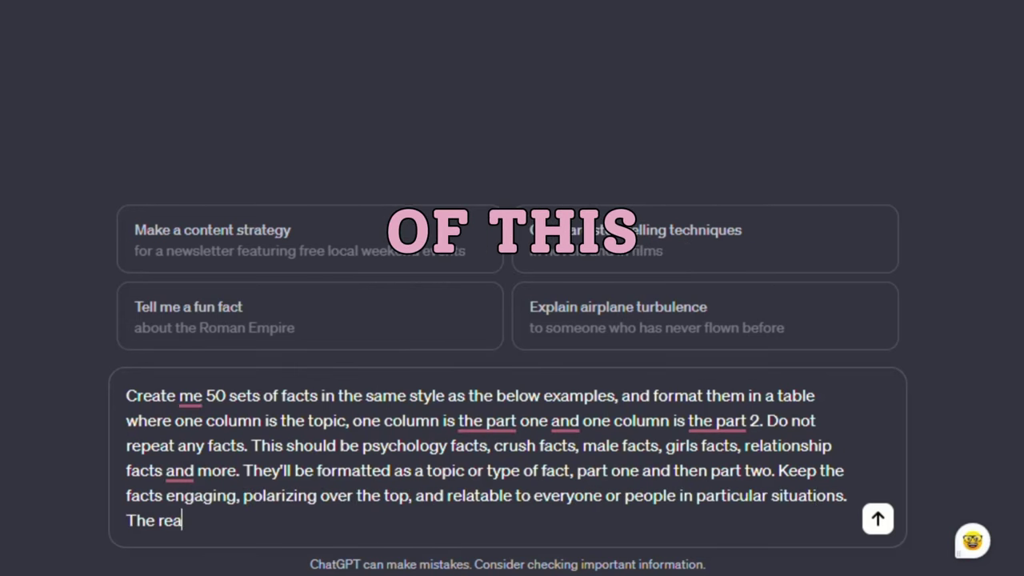
{"action": "type", "text": "ding grade should be under grade 7 ideally. Here's a"}
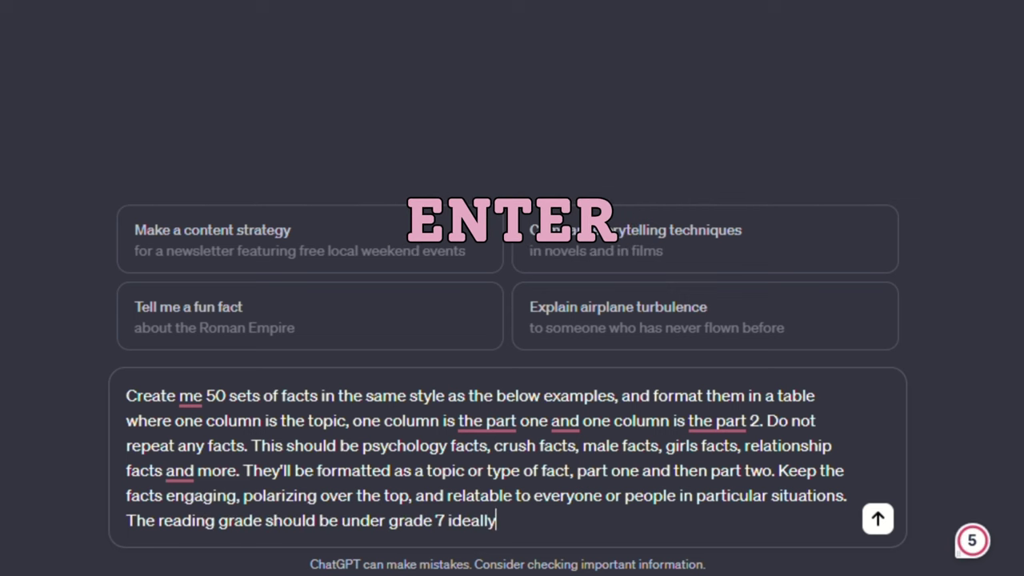
{"action": "type", "text": " few examples:"}
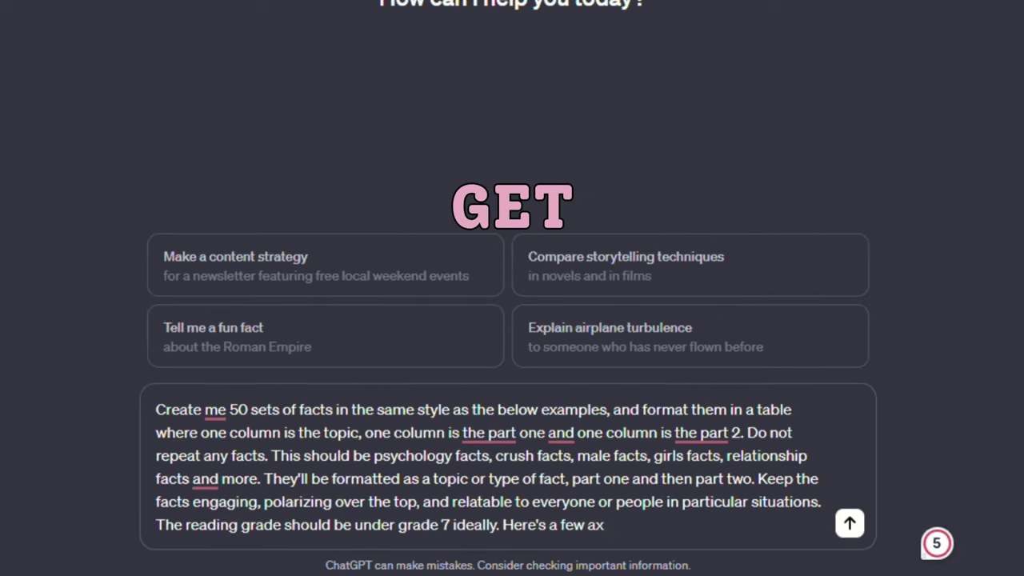
{"action": "key", "text": "shift+Return"}
{"action": "key", "text": "shift+Return"}
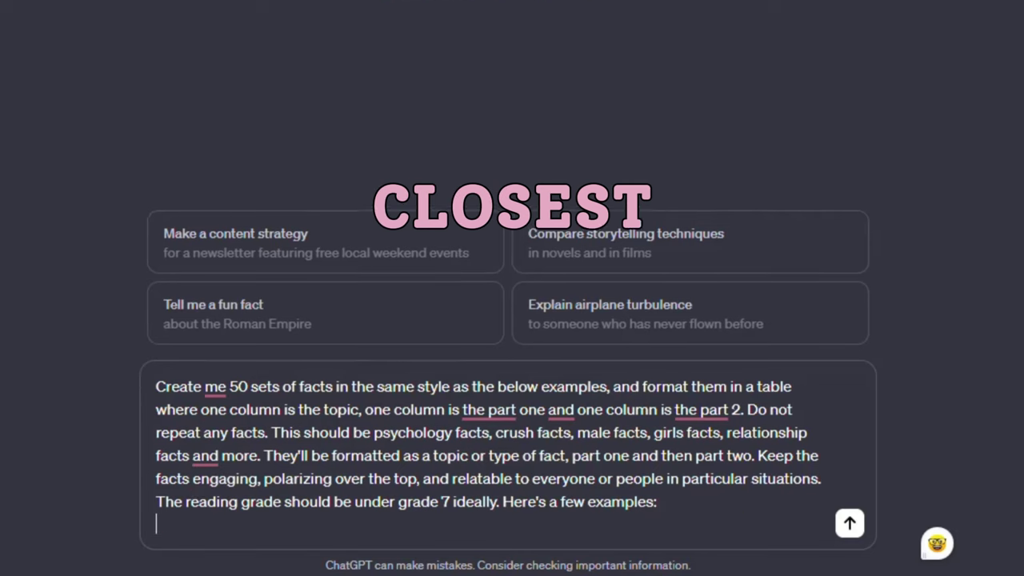
{"action": "type", "text": "Topic: Deep Fact"}
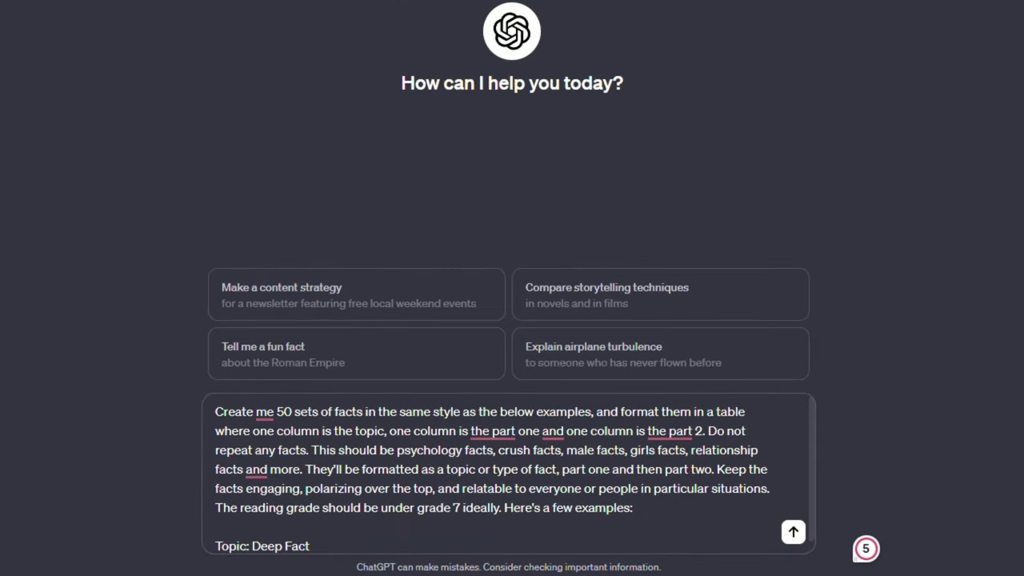
Send the 50-facts prompt, then paste a follow-up asking for 20 more non-repeating facts
{"action": "left_click", "coordinate": [793, 532]}
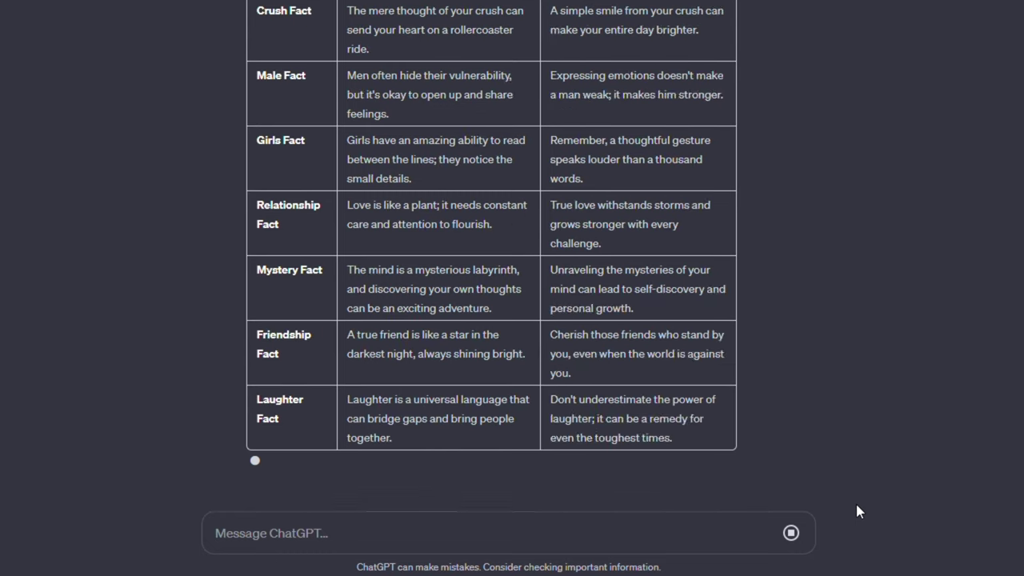
{"action": "right_click", "coordinate": [264, 528]}
{"action": "left_click", "coordinate": [321, 274]}
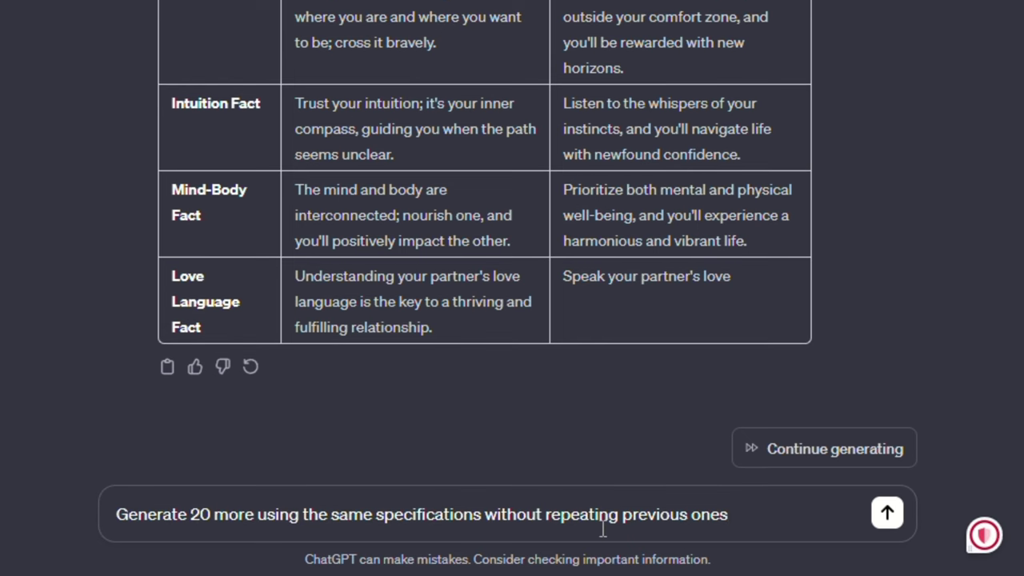
Send the 20-more request, then select and copy the Topic / Part One / Part Two facts table
{"action": "left_click", "coordinate": [889, 516]}
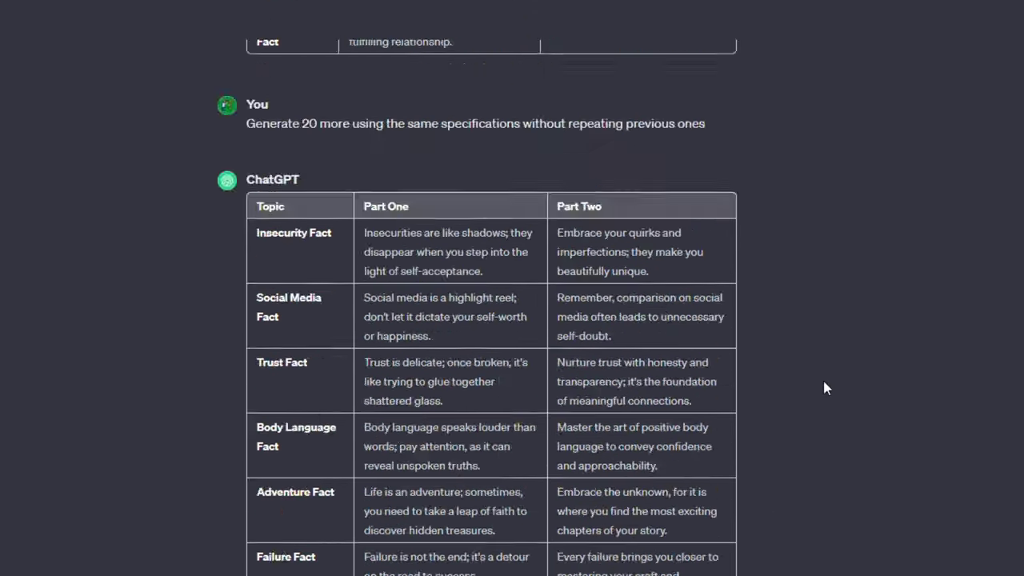
{"action": "scroll", "coordinate": [824, 384], "scroll_direction": "down", "scroll_amount": 15}
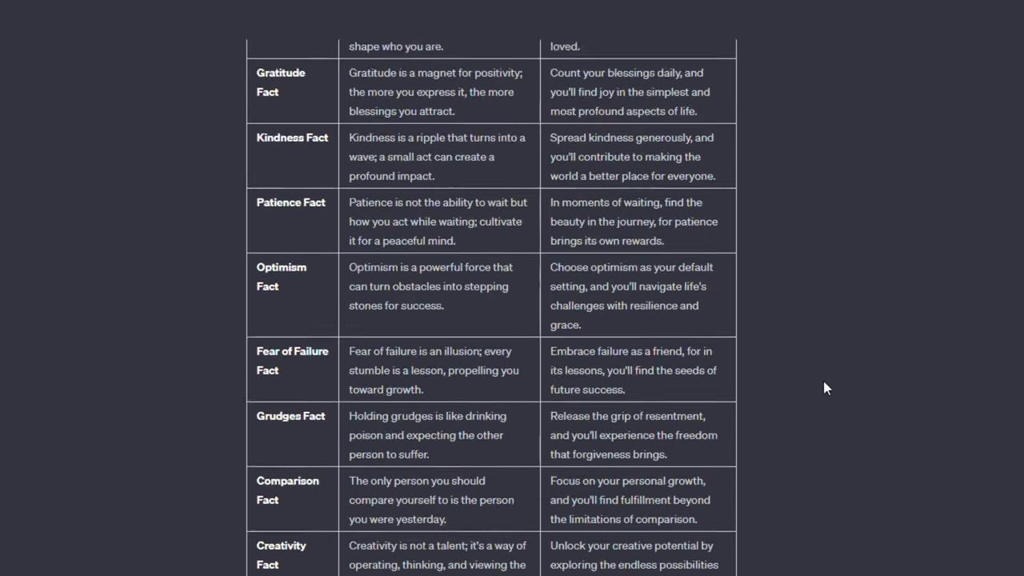
{"action": "scroll", "coordinate": [827, 388], "scroll_direction": "up", "scroll_amount": 15}
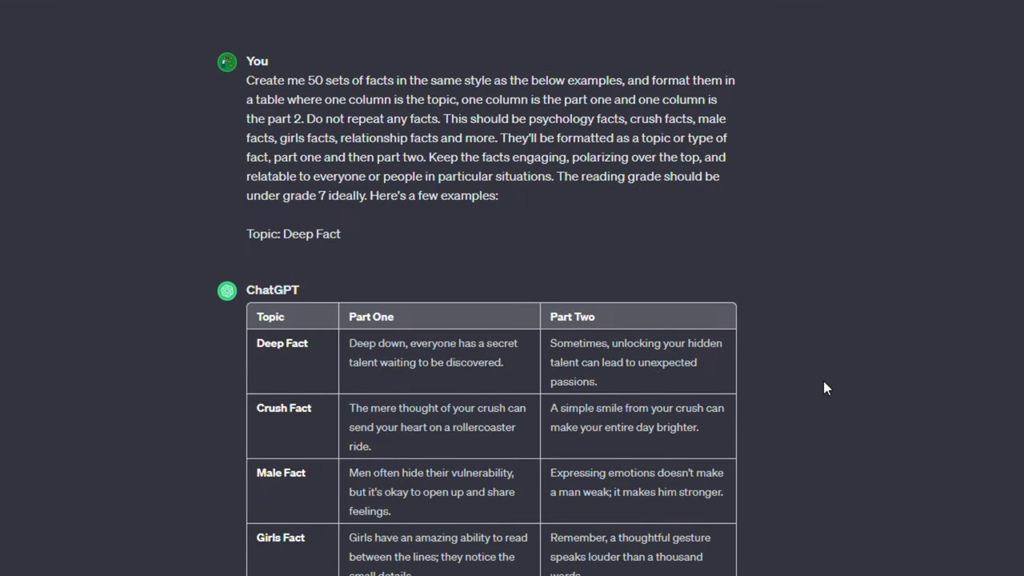
{"action": "scroll", "coordinate": [827, 388], "scroll_direction": "down", "scroll_amount": 3}
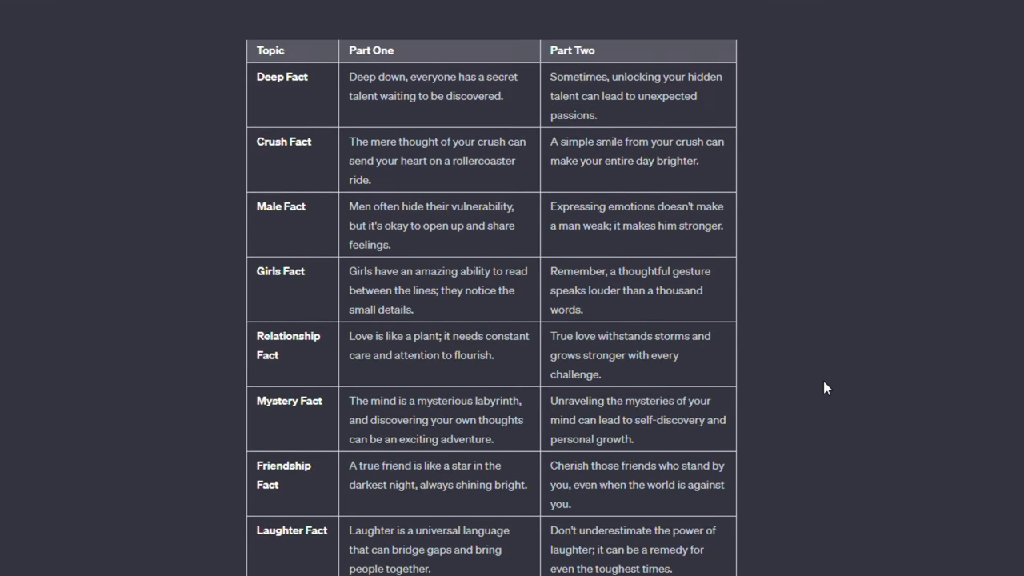
{"action": "scroll", "coordinate": [827, 388], "scroll_direction": "up", "scroll_amount": 3}
{"action": "left_click_drag", "start_coordinate": [827, 386], "coordinate": [827, 575]}
{"action": "right_click", "coordinate": [626, 196]}
{"action": "left_click", "coordinate": [677, 217]}
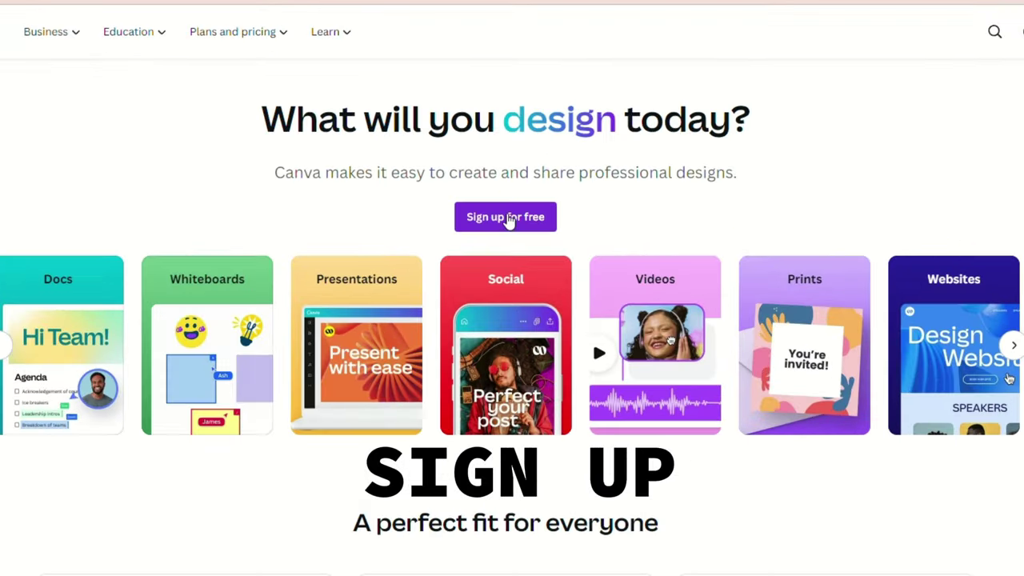
Log in to Canva with Google and search 'Youtube shorts' to reach its templates page
{"action": "left_click", "coordinate": [507, 218]}
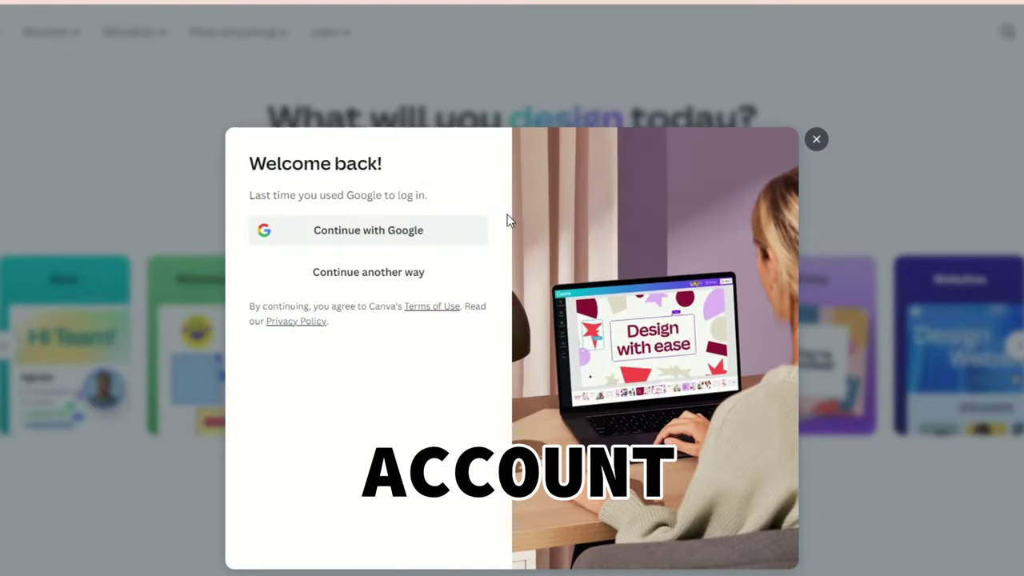
{"action": "left_click", "coordinate": [336, 235]}
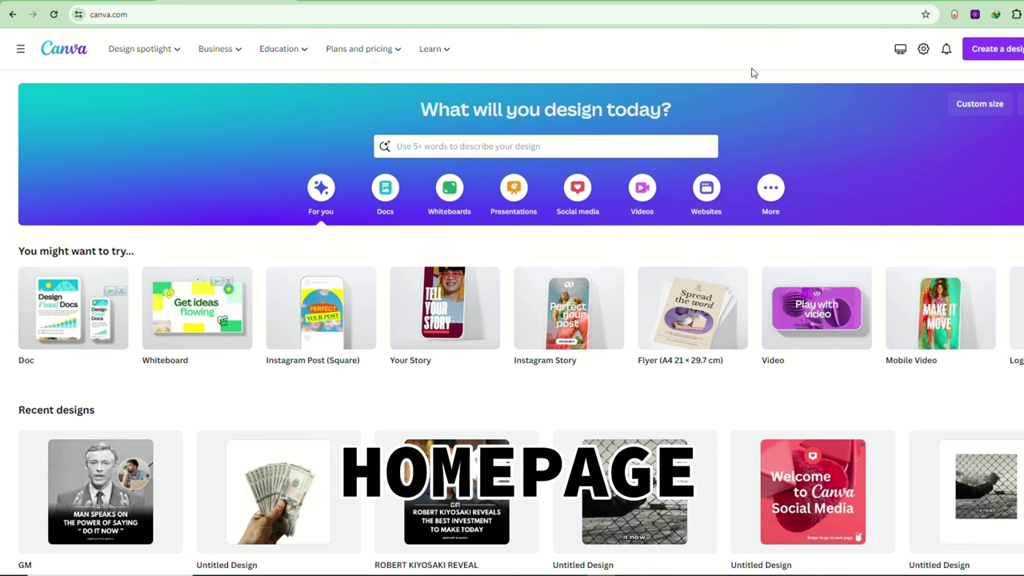
{"action": "left_click", "coordinate": [431, 148]}
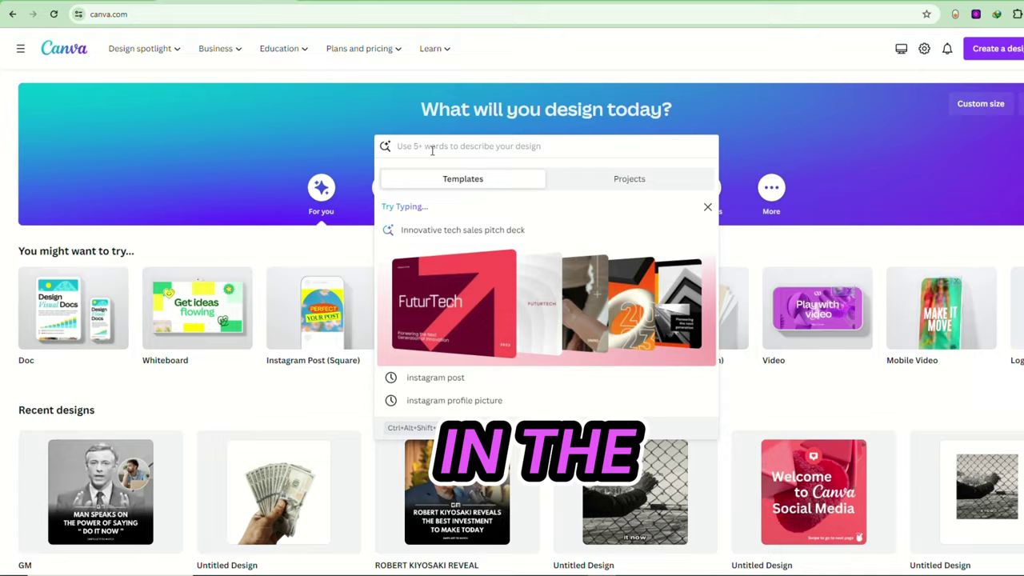
{"action": "type", "text": "Youtube shorts"}
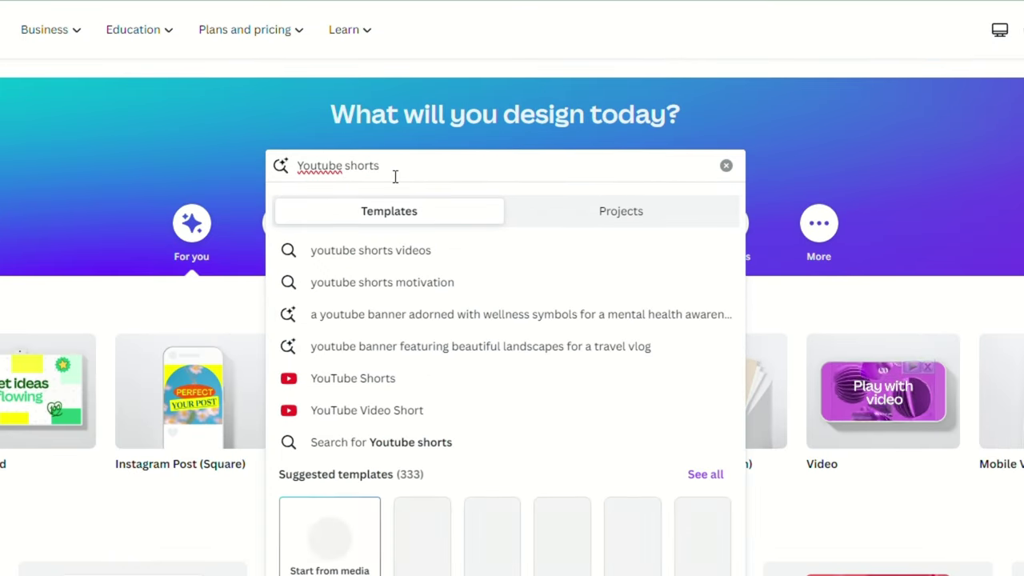
{"action": "left_click", "coordinate": [366, 381]}
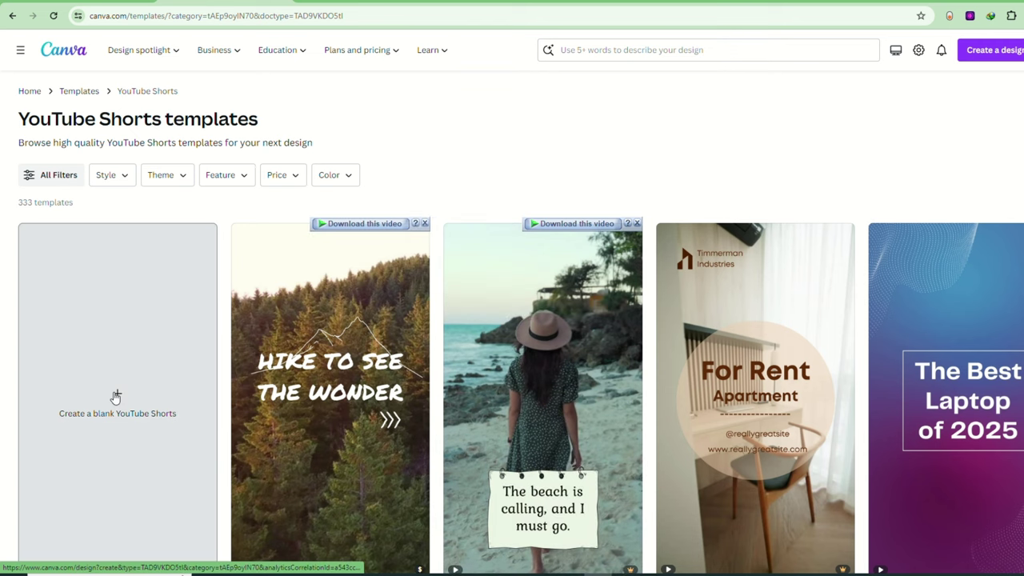
Create a blank YouTube Shorts design and search the stock videos for 'beach sunset'
{"action": "left_click", "coordinate": [117, 404]}
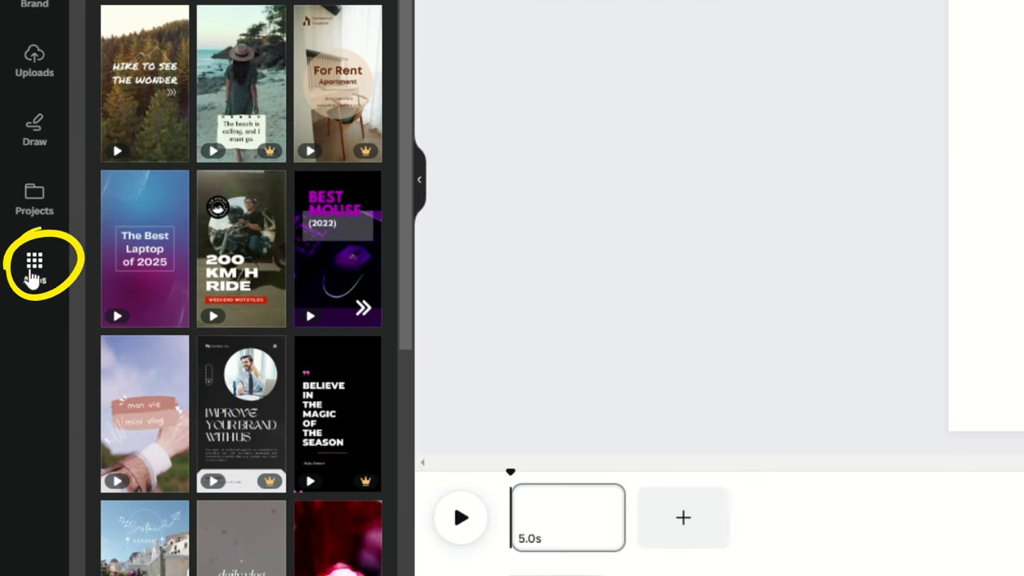
{"action": "left_click", "coordinate": [20, 373]}
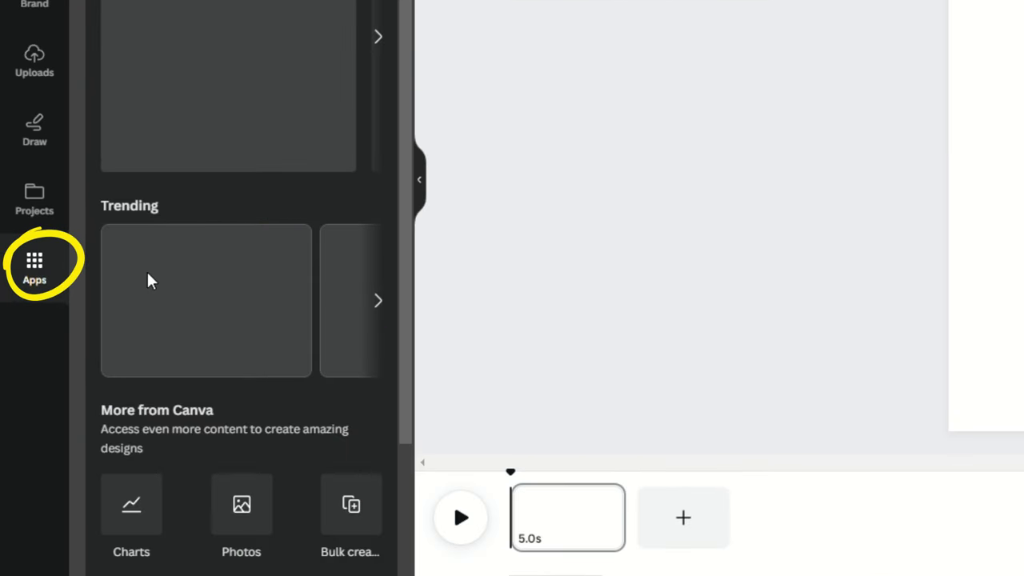
{"action": "scroll", "coordinate": [256, 269], "scroll_direction": "down", "scroll_amount": 3}
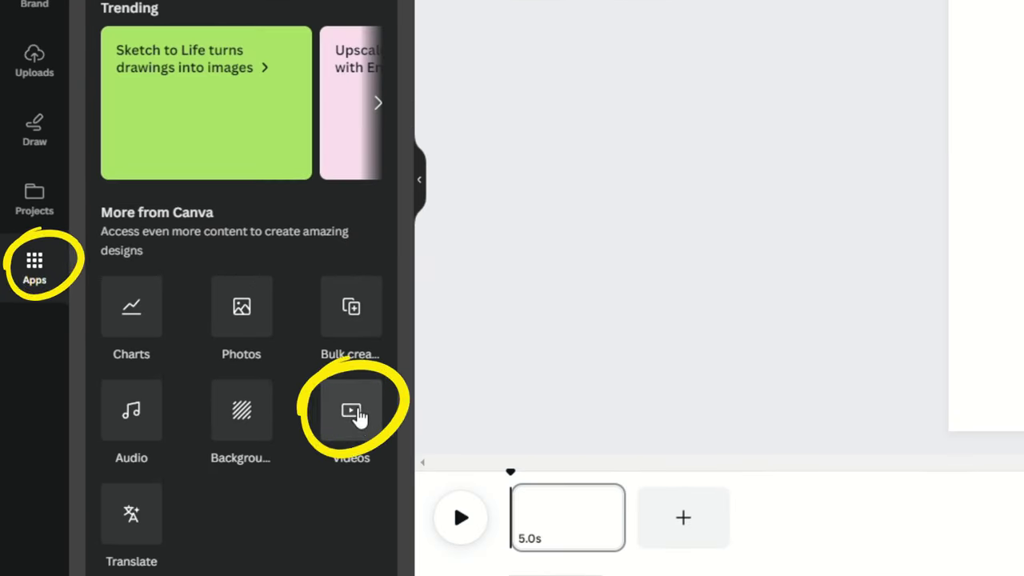
{"action": "left_click", "coordinate": [359, 414]}
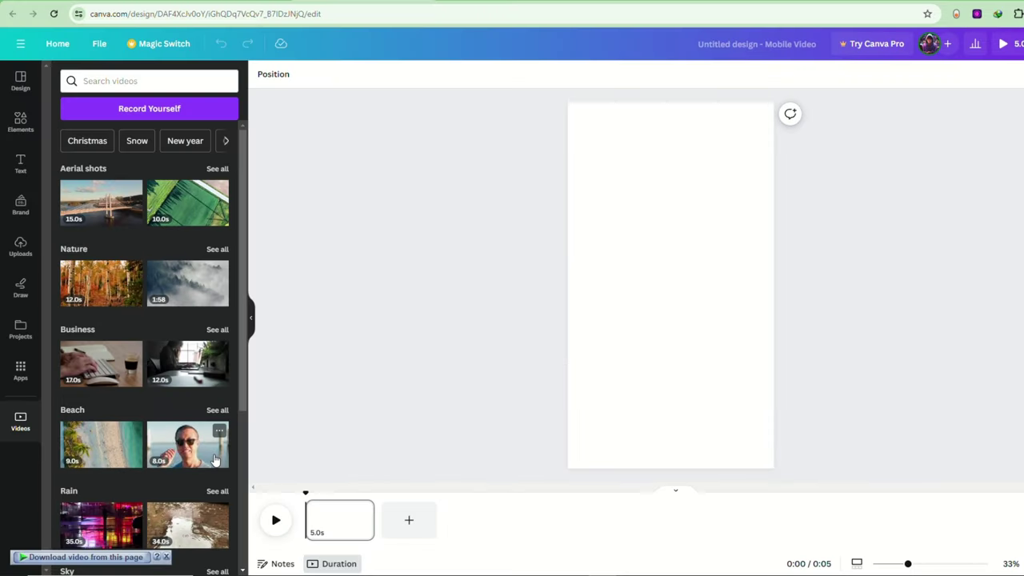
{"action": "left_click", "coordinate": [123, 81]}
{"action": "type", "text": "beach sunset"}
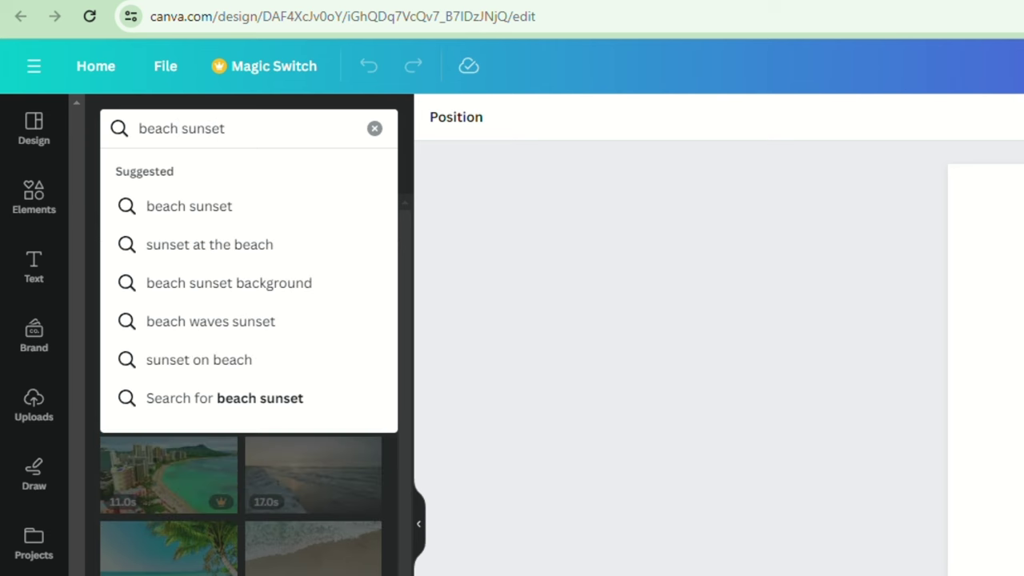
{"action": "key", "text": "Return"}
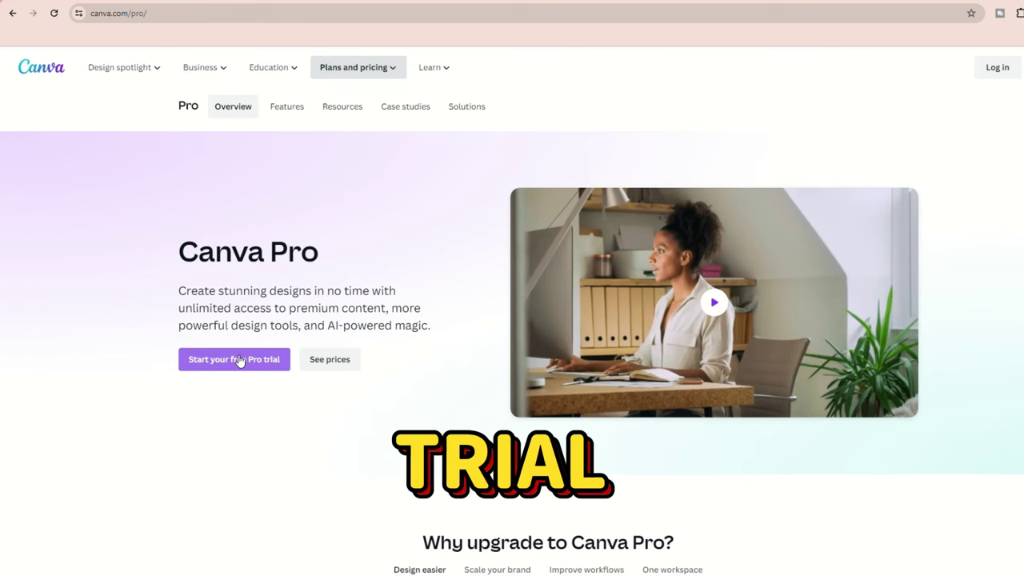
Start the free Canva Pro trial to unlock the premium sunset videos
{"action": "left_click", "coordinate": [238, 358]}
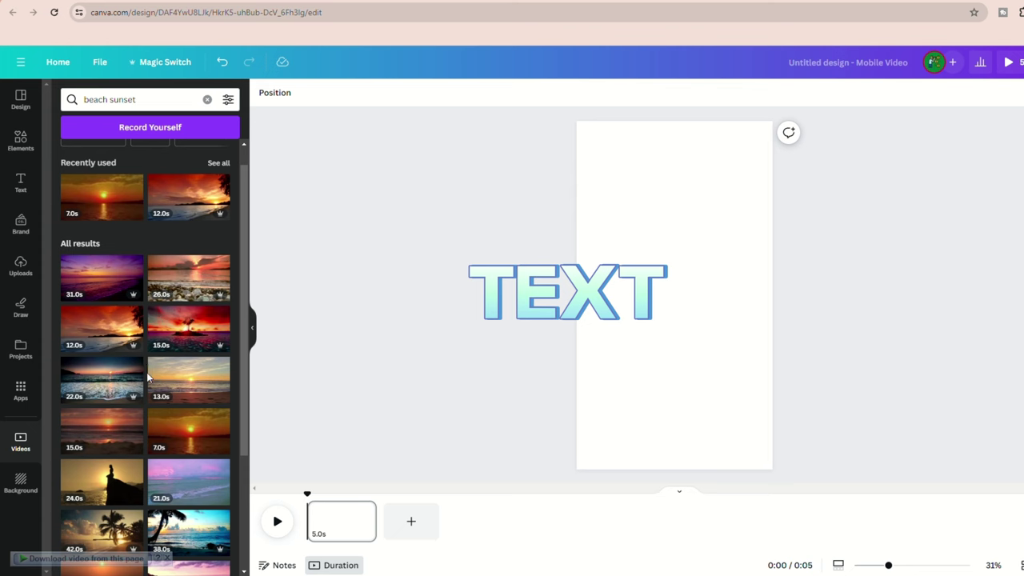
Add a beach sunset clip and stretch it to fill the full 1,080 × 1,920 page
{"action": "left_click", "coordinate": [188, 430]}
{"action": "left_click_drag", "start_coordinate": [673, 152], "coordinate": [676, 122]}
{"action": "left_click_drag", "start_coordinate": [594, 277], "coordinate": [572, 277]}
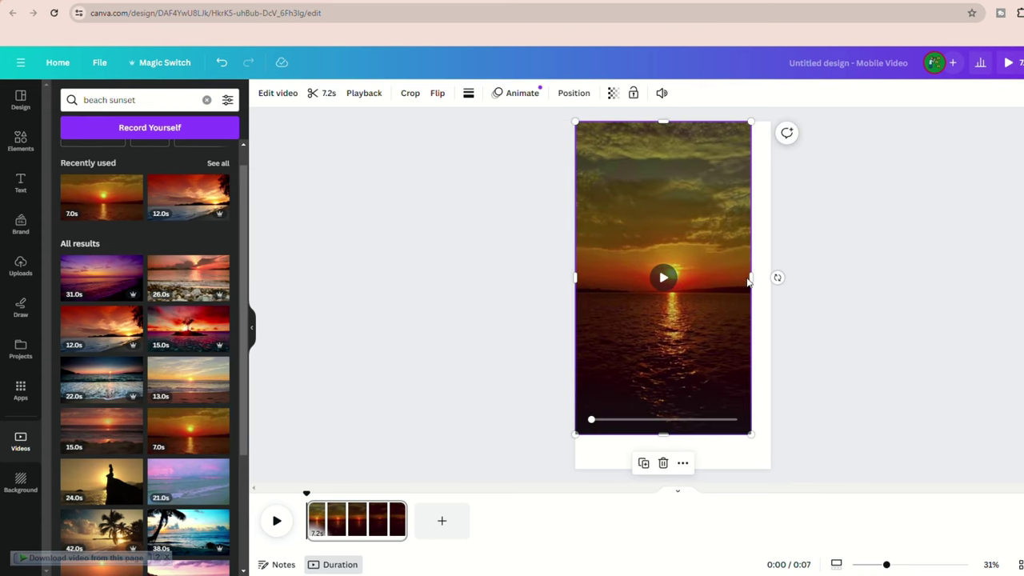
{"action": "left_click_drag", "start_coordinate": [749, 280], "coordinate": [770, 278]}
{"action": "left_click_drag", "start_coordinate": [674, 433], "coordinate": [676, 469]}
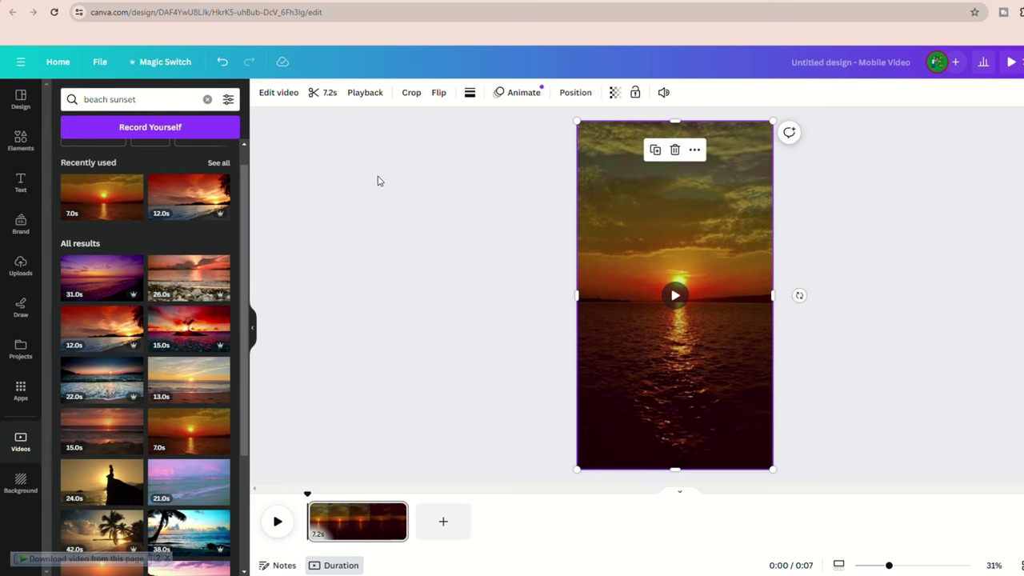
Trim the sunset clip to 6.0 seconds
{"action": "left_click", "coordinate": [322, 94]}
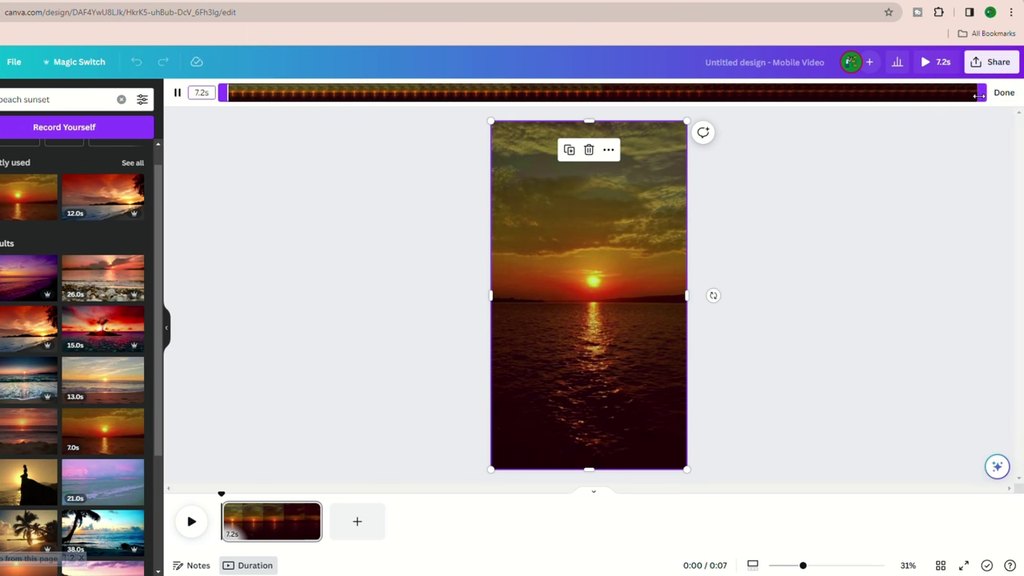
{"action": "left_click_drag", "start_coordinate": [979, 96], "coordinate": [852, 85]}
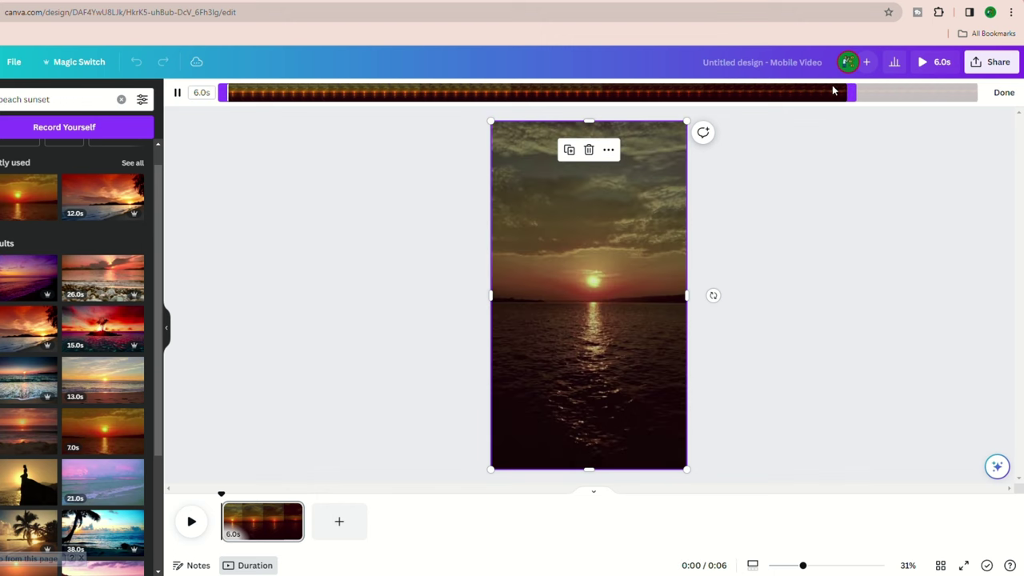
{"action": "left_click", "coordinate": [1004, 94]}
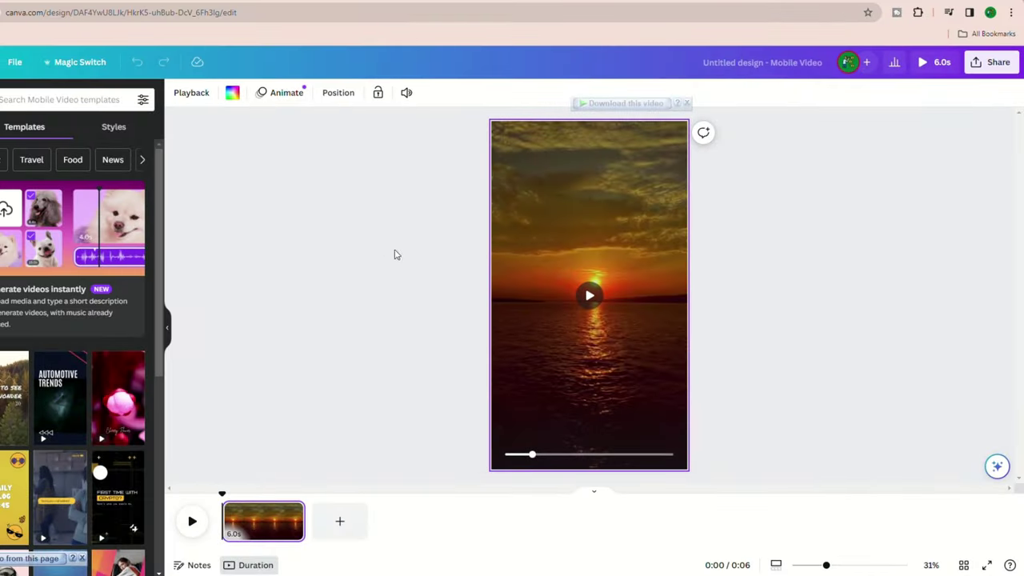
Mute the sunset clip by setting its volume to 0
{"action": "left_click", "coordinate": [688, 104]}
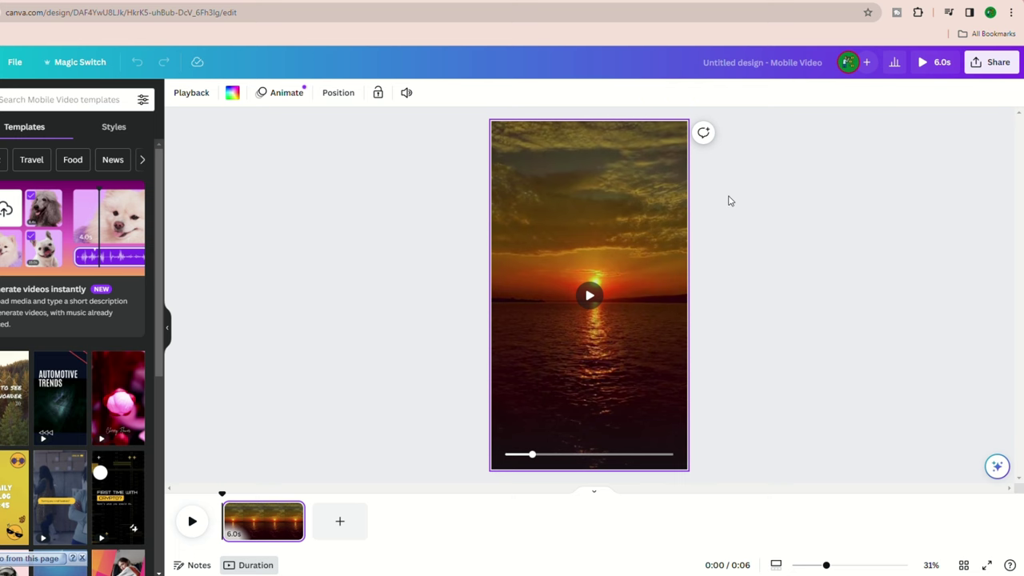
{"action": "left_click", "coordinate": [594, 315]}
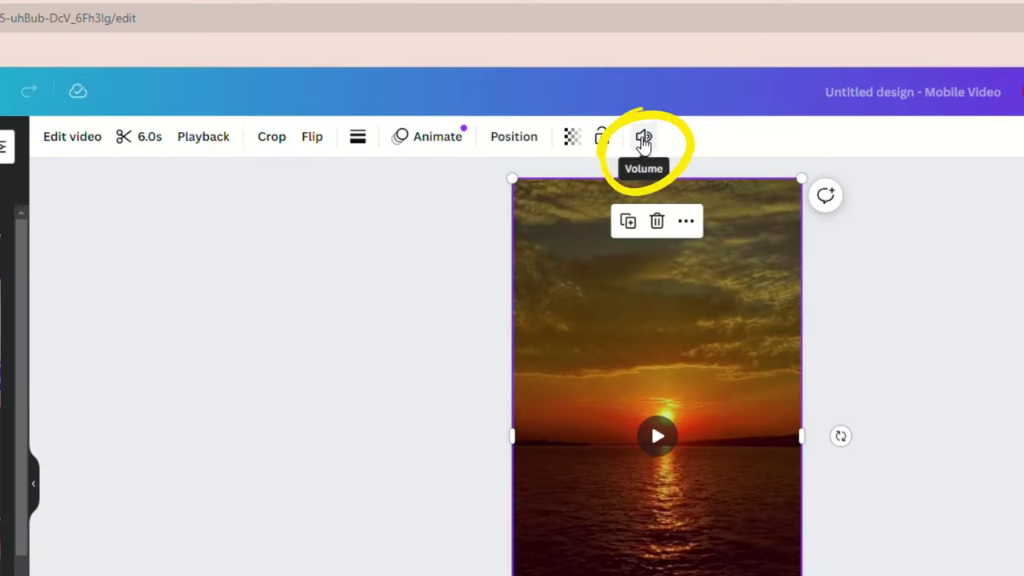
{"action": "left_click", "coordinate": [580, 92]}
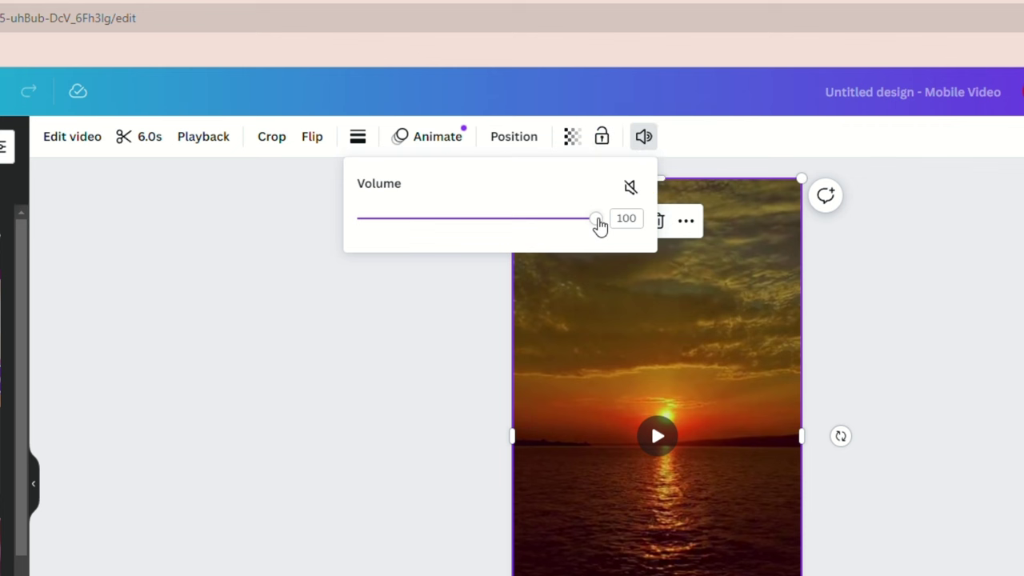
{"action": "left_click_drag", "start_coordinate": [599, 223], "coordinate": [356, 220]}
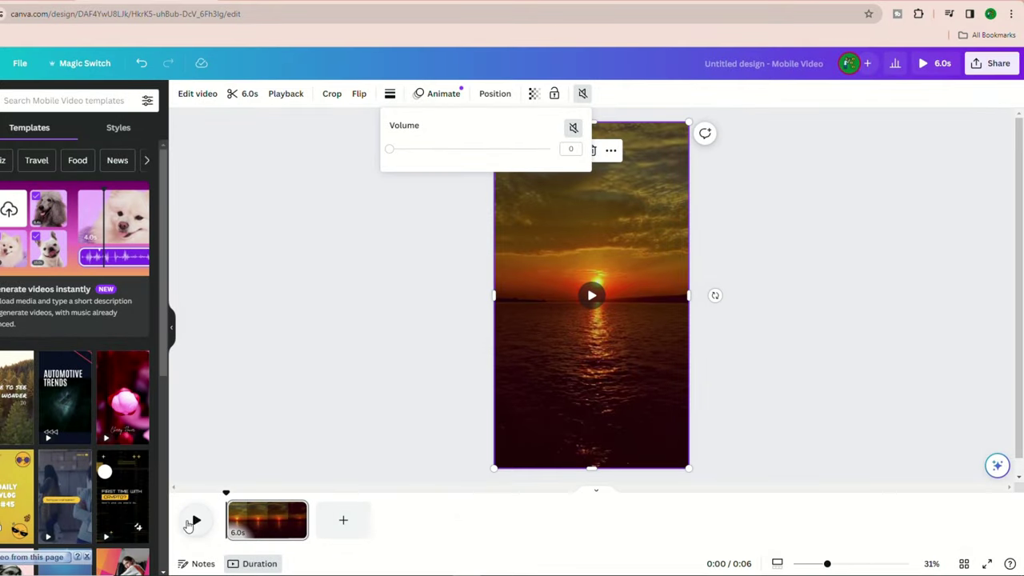
{"action": "left_click", "coordinate": [195, 520]}
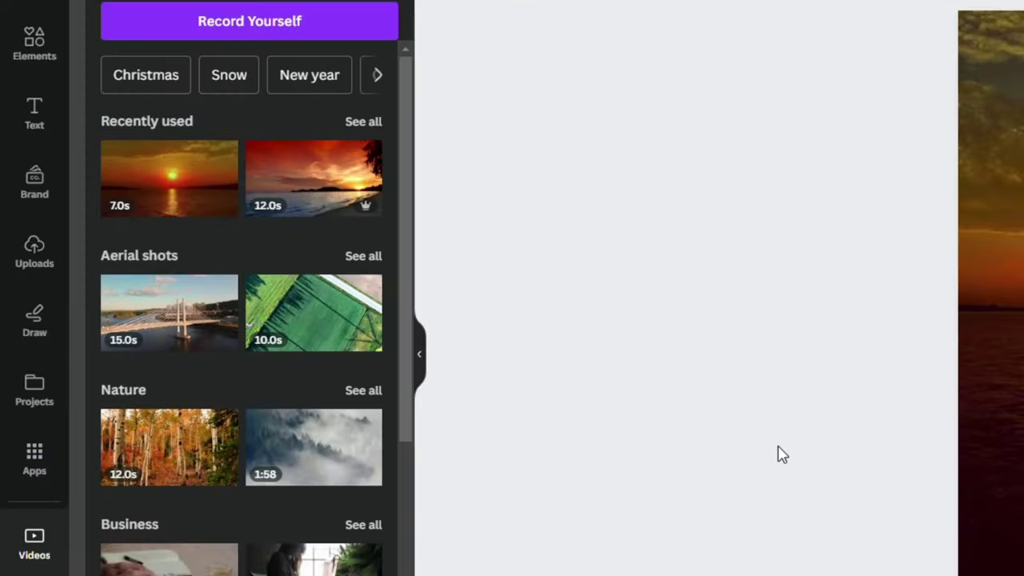
Add a 'Topic' heading near the page top at size 72
{"action": "left_click", "coordinate": [33, 111]}
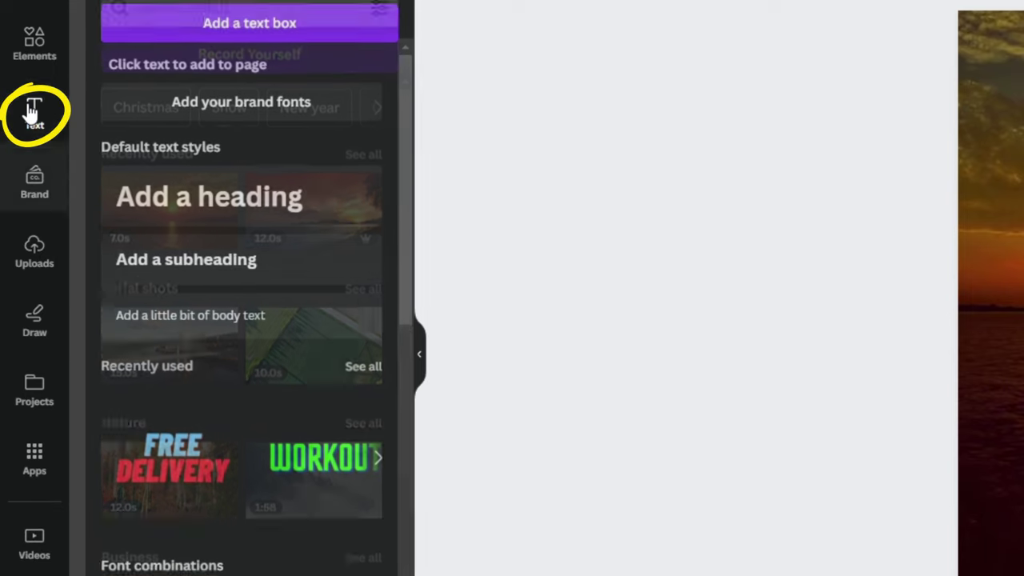
{"action": "left_click", "coordinate": [232, 202]}
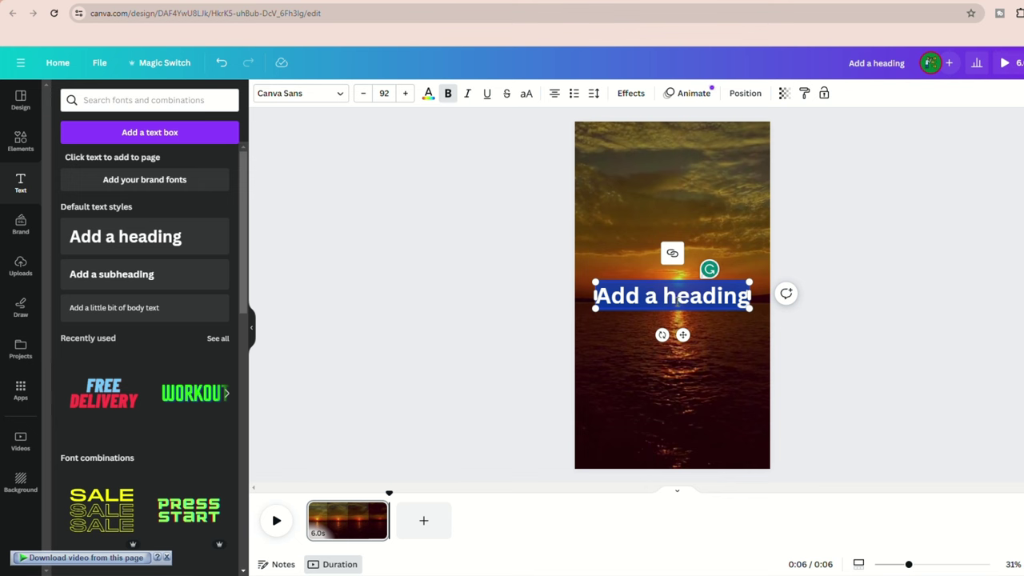
{"action": "key", "text": "BackSpace"}
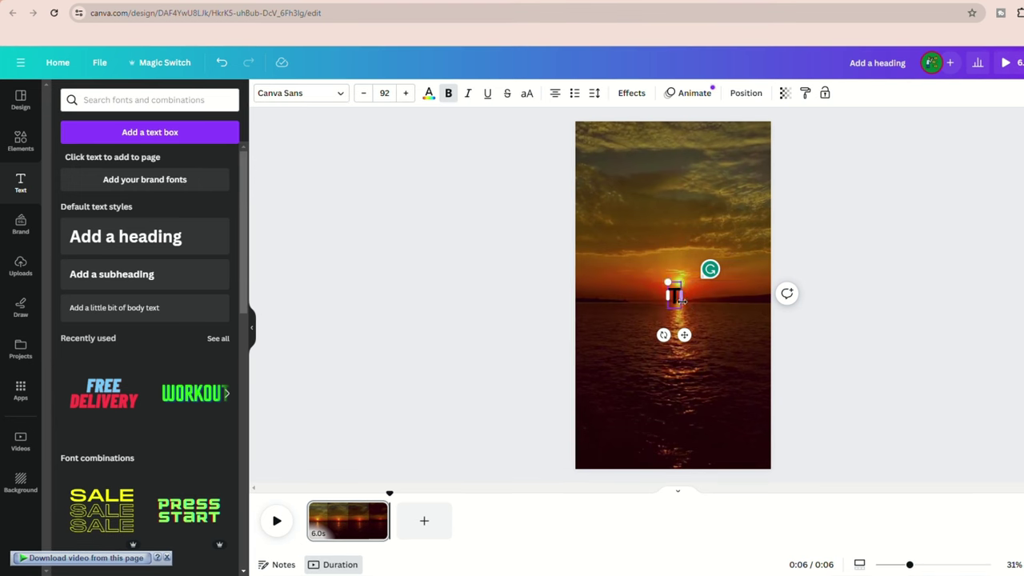
{"action": "type", "text": "Topic"}
{"action": "left_click_drag", "start_coordinate": [684, 335], "coordinate": [684, 214]}
{"action": "left_click_drag", "start_coordinate": [643, 187], "coordinate": [683, 211]}
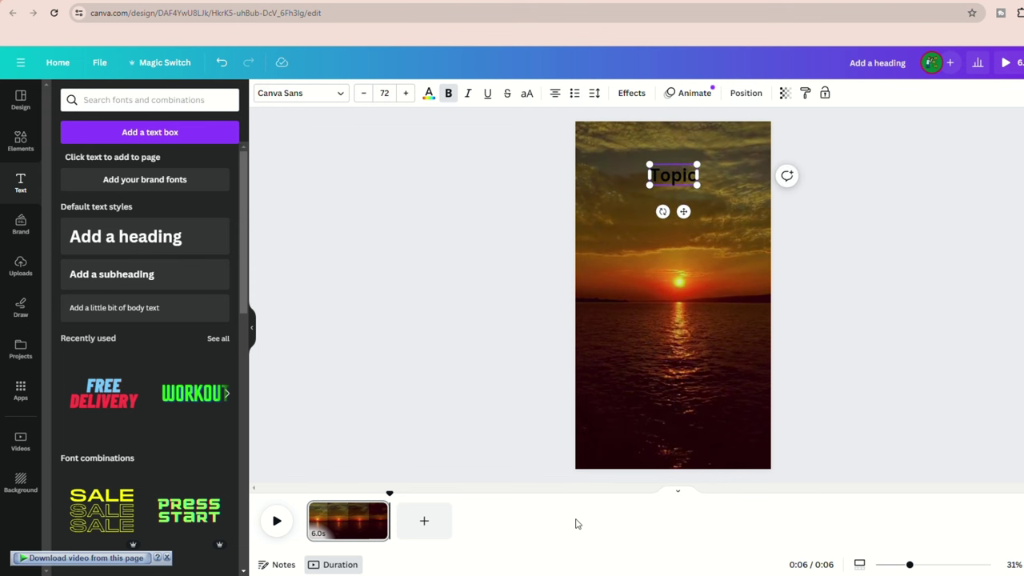
Make the Topic text white with a black rounded background effect
{"action": "key", "text": "ctrl+a"}
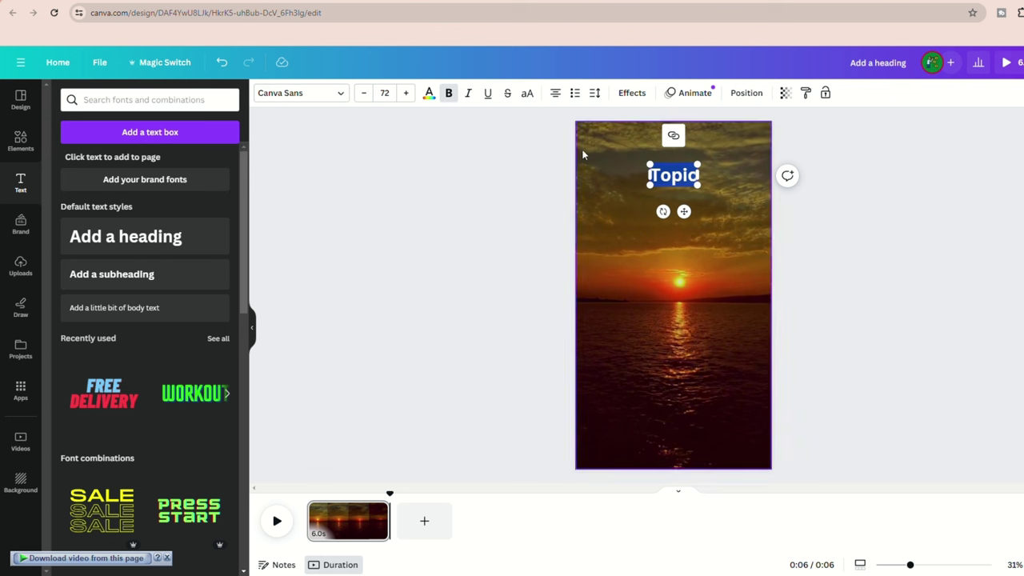
{"action": "left_click", "coordinate": [429, 94]}
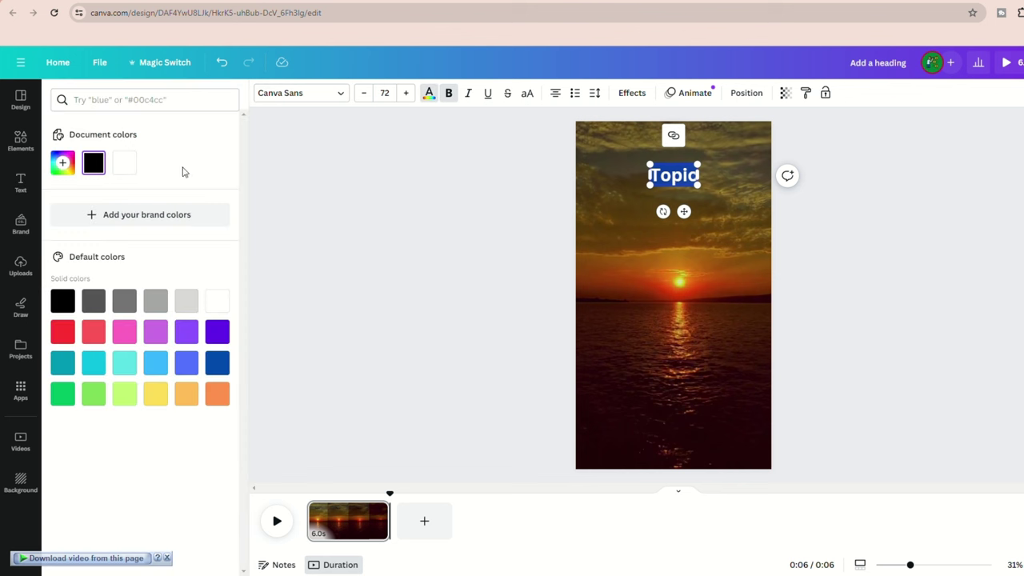
{"action": "left_click", "coordinate": [124, 171]}
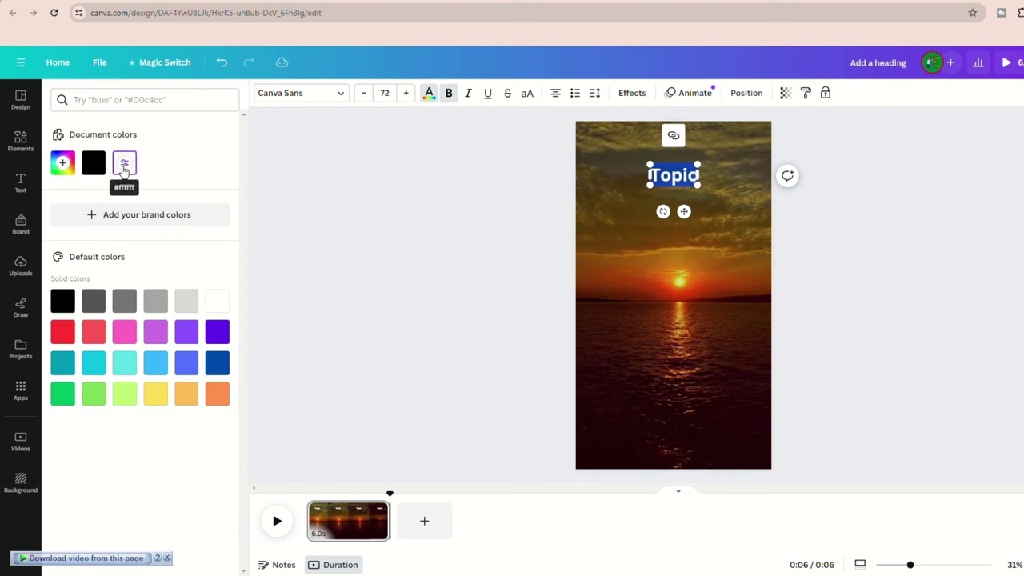
{"action": "left_click", "coordinate": [662, 230]}
{"action": "left_click", "coordinate": [674, 176]}
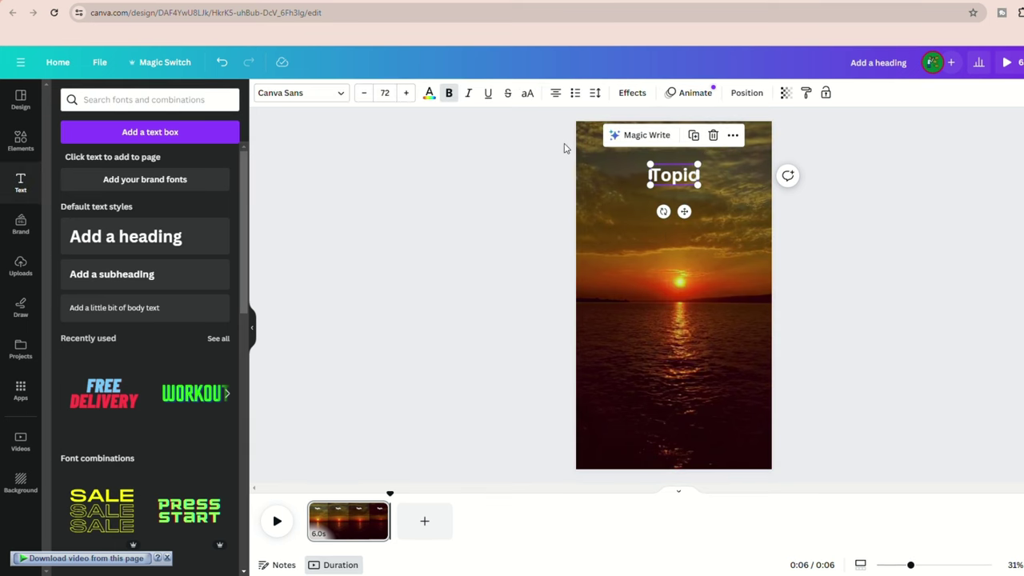
{"action": "left_click", "coordinate": [632, 95]}
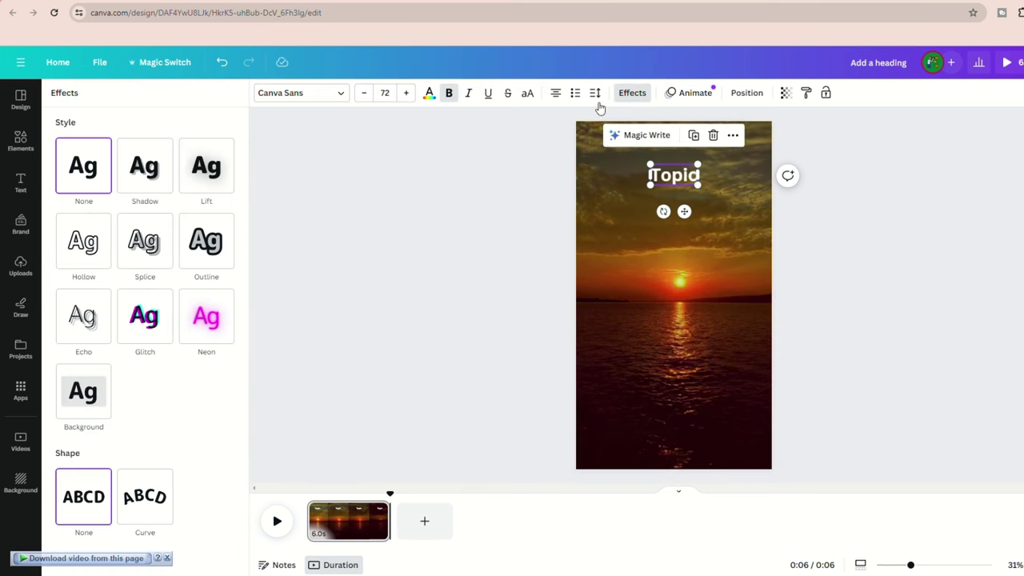
{"action": "left_click", "coordinate": [82, 390]}
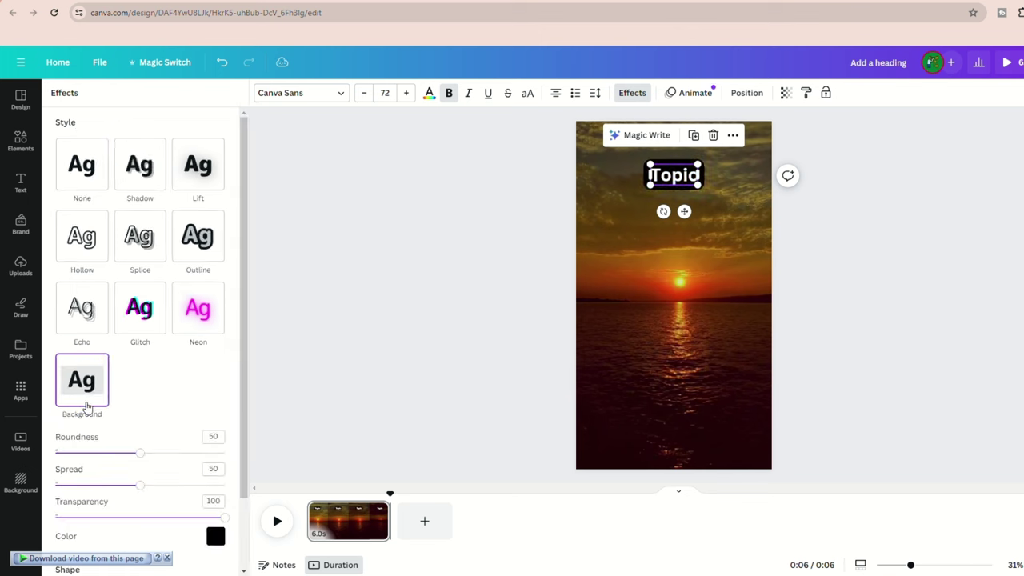
{"action": "left_click", "coordinate": [798, 240]}
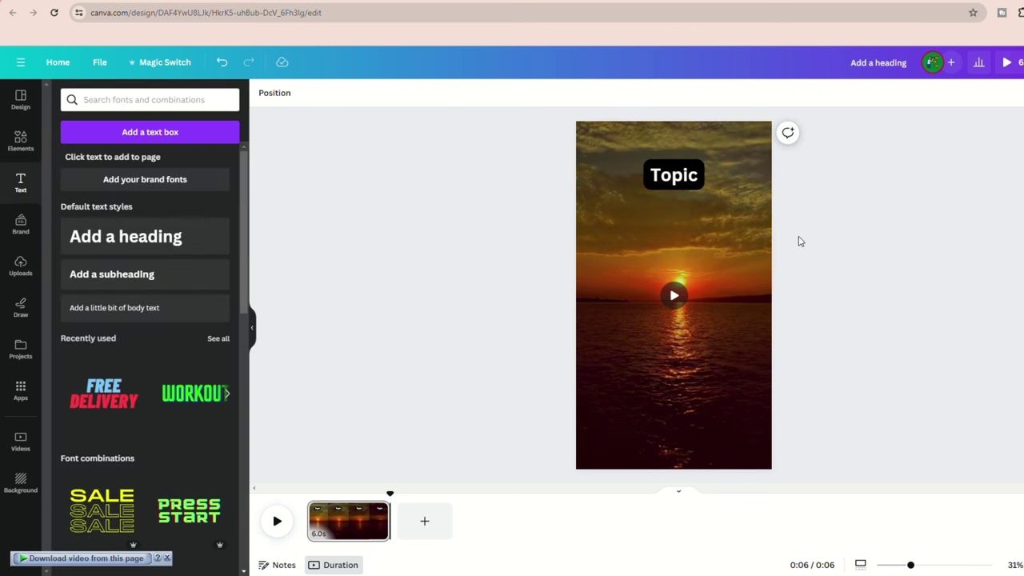
Browse the font list for the Topic heading
{"action": "left_click", "coordinate": [675, 182]}
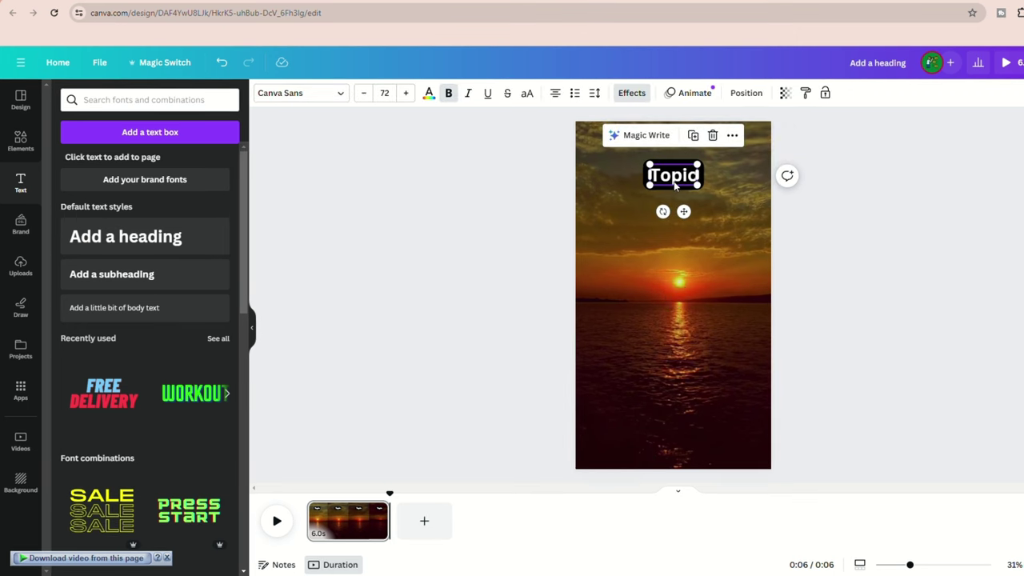
{"action": "left_click", "coordinate": [338, 93]}
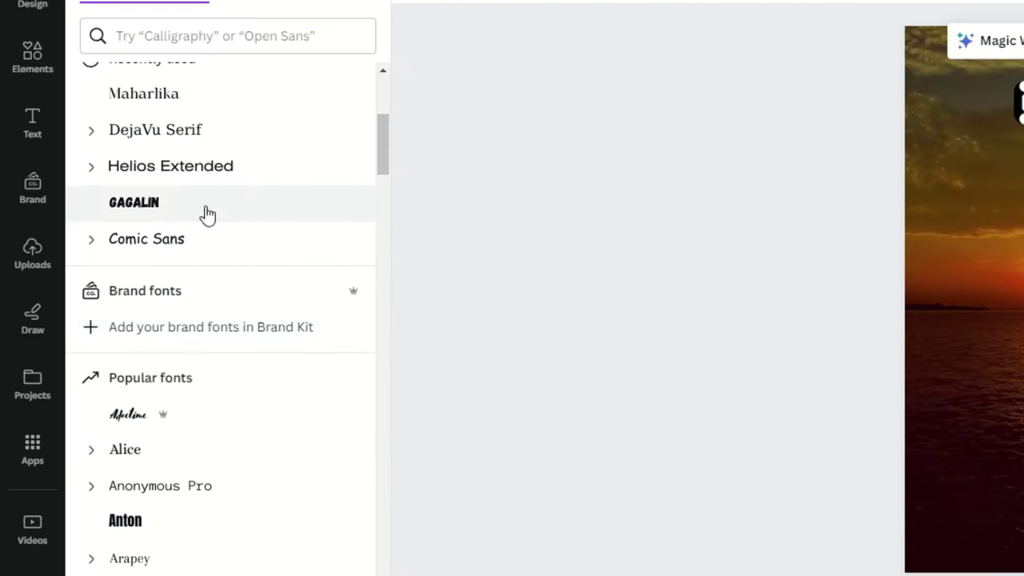
{"action": "scroll", "coordinate": [577, 352], "scroll_direction": "down", "scroll_amount": 5}
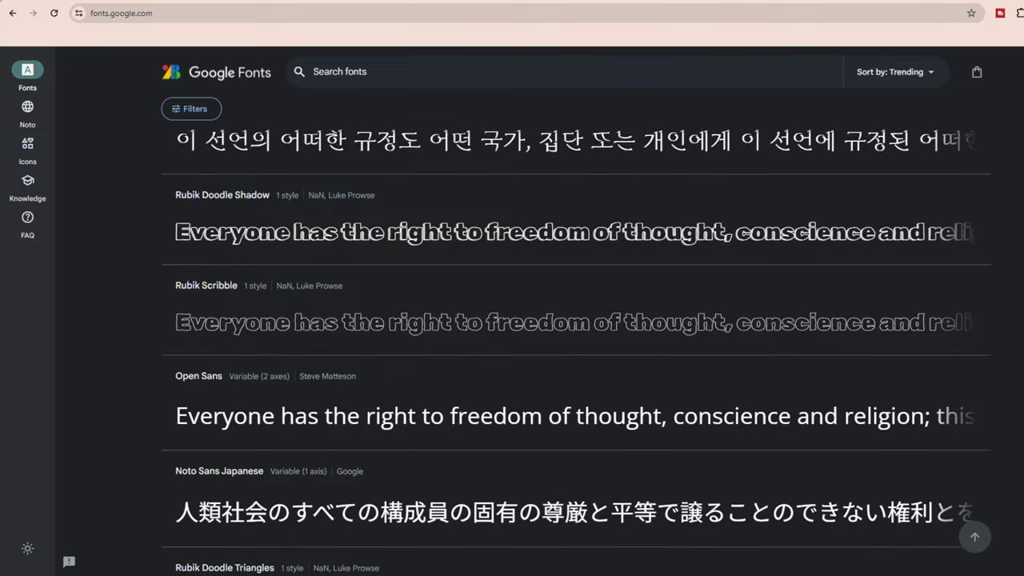
{"action": "scroll", "coordinate": [576, 352], "scroll_direction": "down", "scroll_amount": 2}
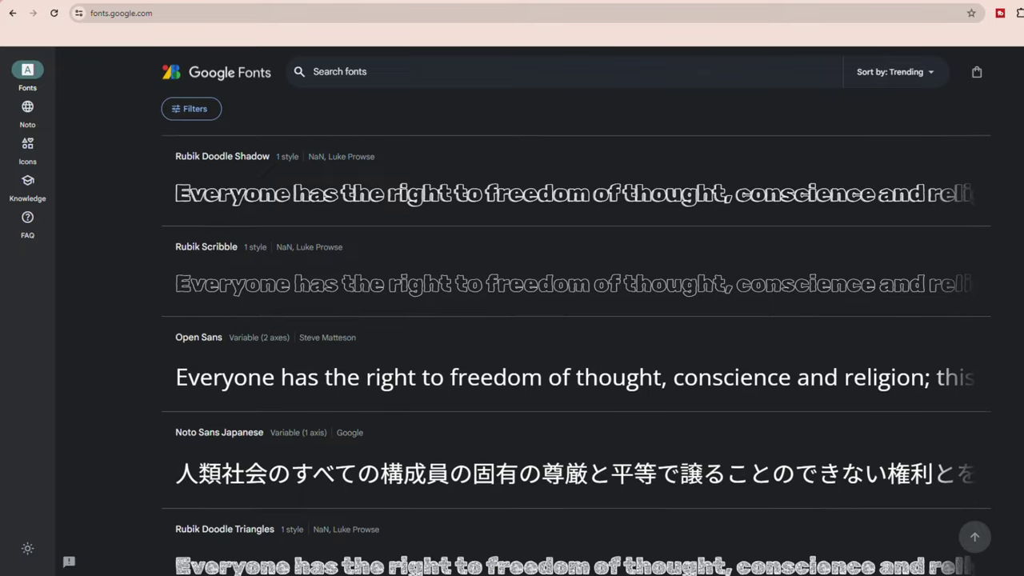
{"action": "scroll", "coordinate": [576, 353], "scroll_direction": "down", "scroll_amount": 1}
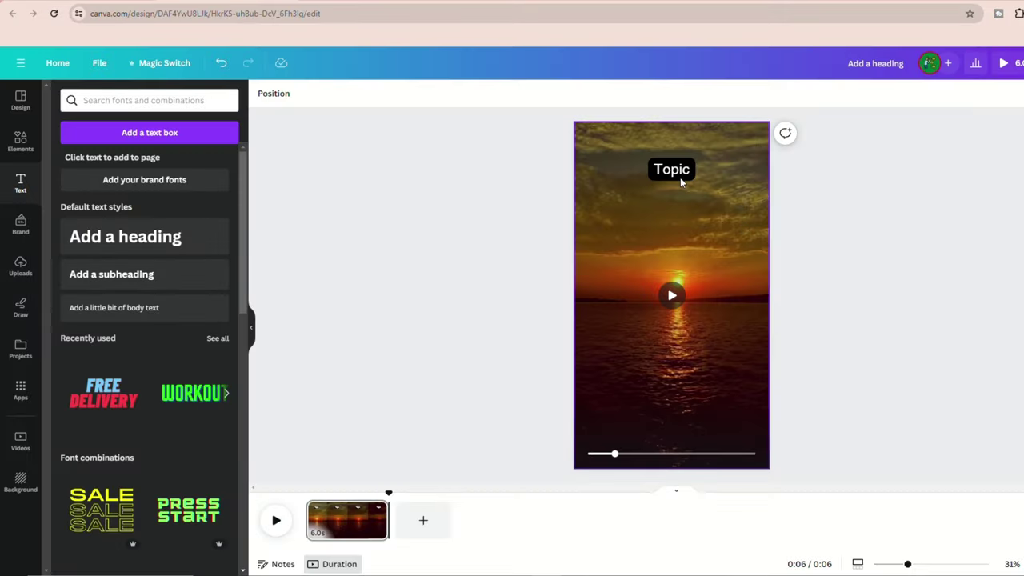
Duplicate the Topic heading, move the copy to mid-frame and change it to 'Part 1'
{"action": "double_click", "coordinate": [674, 170]}
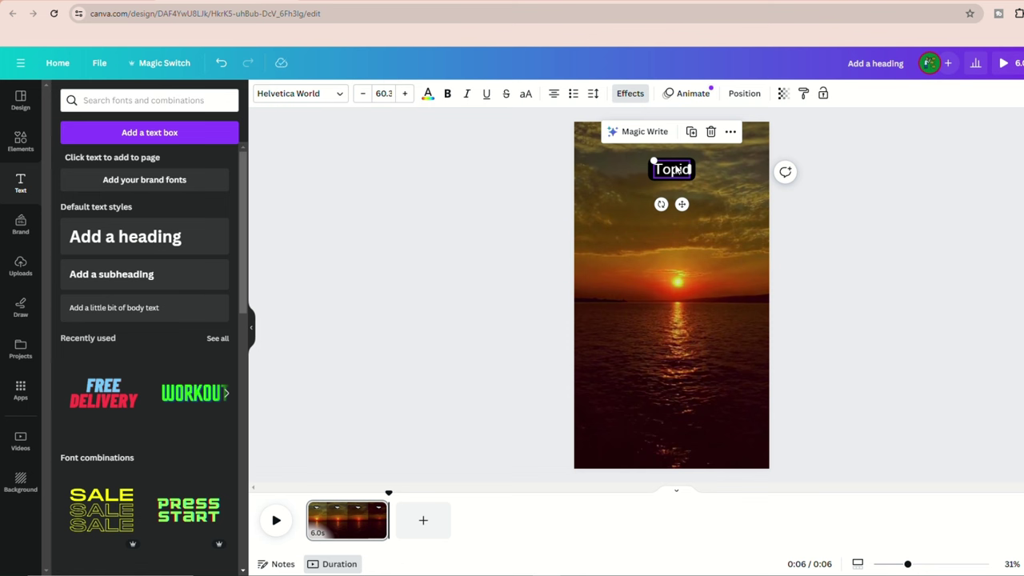
{"action": "left_click", "coordinate": [692, 133]}
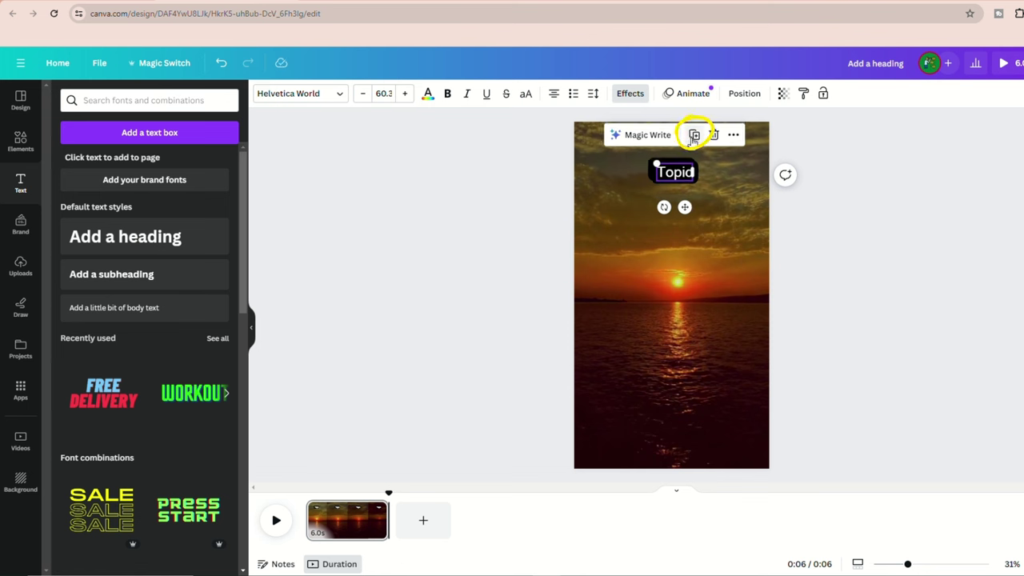
{"action": "left_click_drag", "start_coordinate": [674, 172], "coordinate": [677, 262]}
{"action": "left_click", "coordinate": [717, 282]}
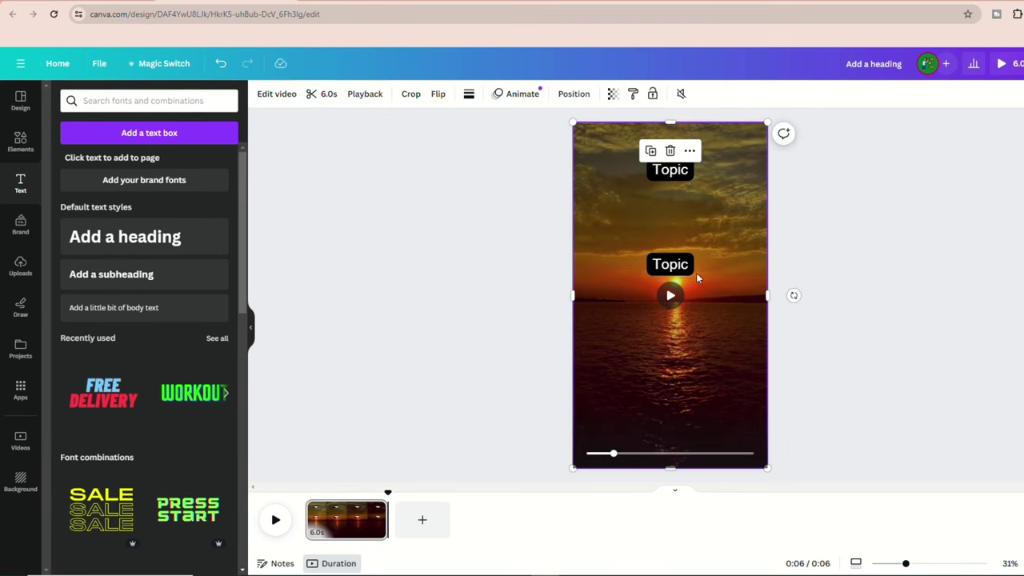
{"action": "left_click", "coordinate": [685, 267]}
{"action": "double_click", "coordinate": [689, 265]}
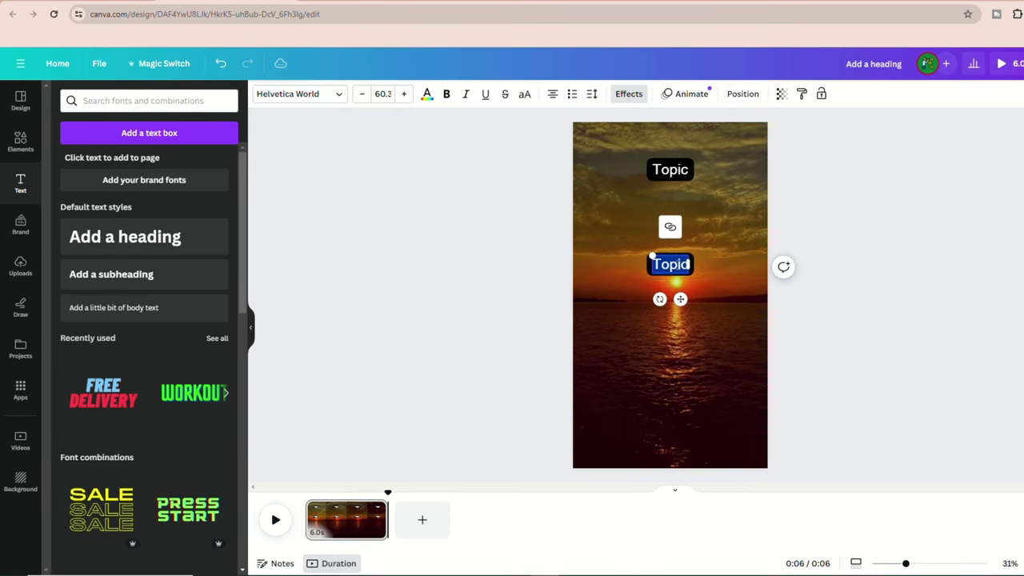
{"action": "type", "text": "Pa"}
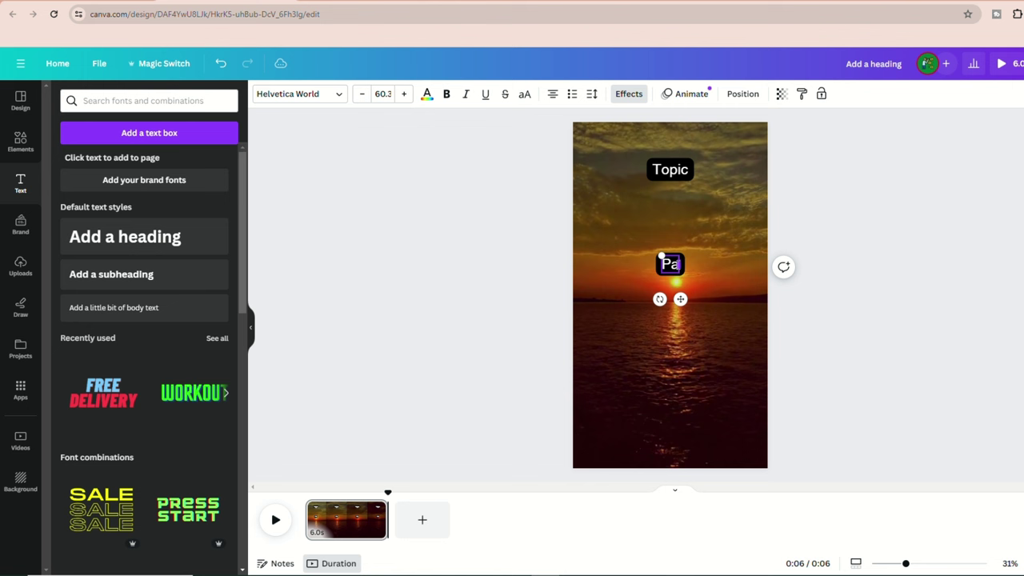
{"action": "type", "text": "rt 1"}
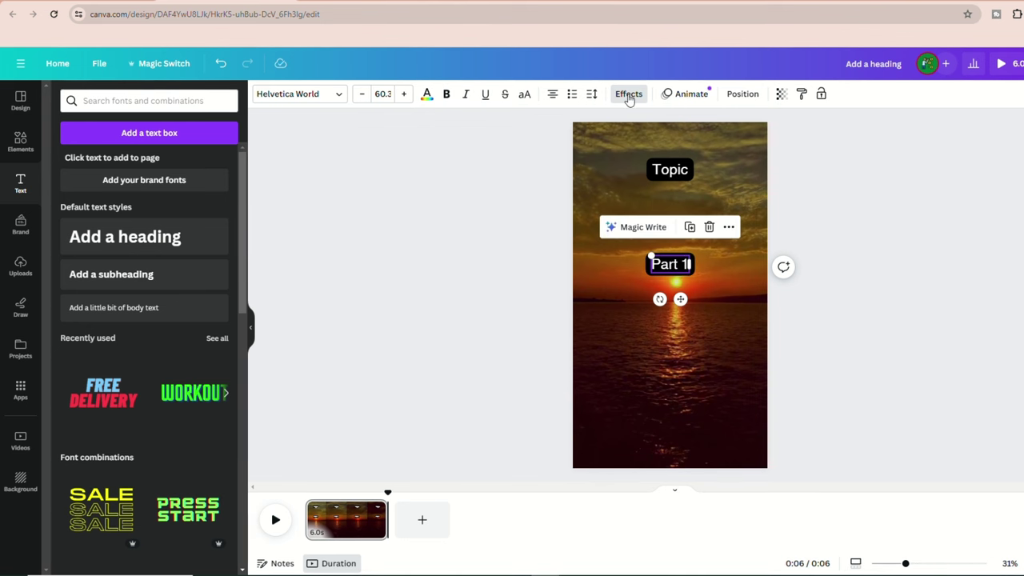
Replace Part 1's black background with a black outline at thickness 90
{"action": "left_click", "coordinate": [629, 96]}
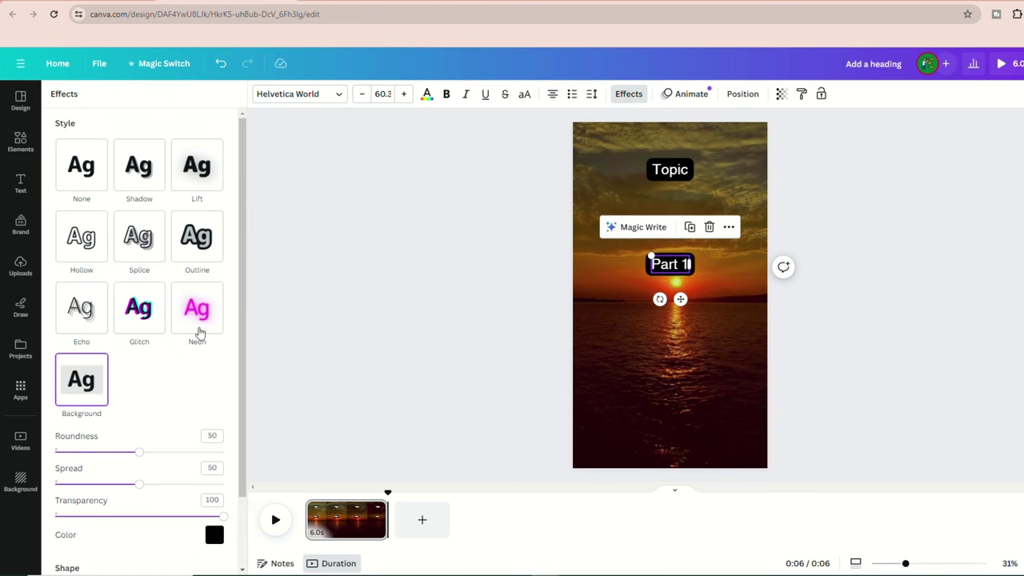
{"action": "left_click", "coordinate": [97, 172]}
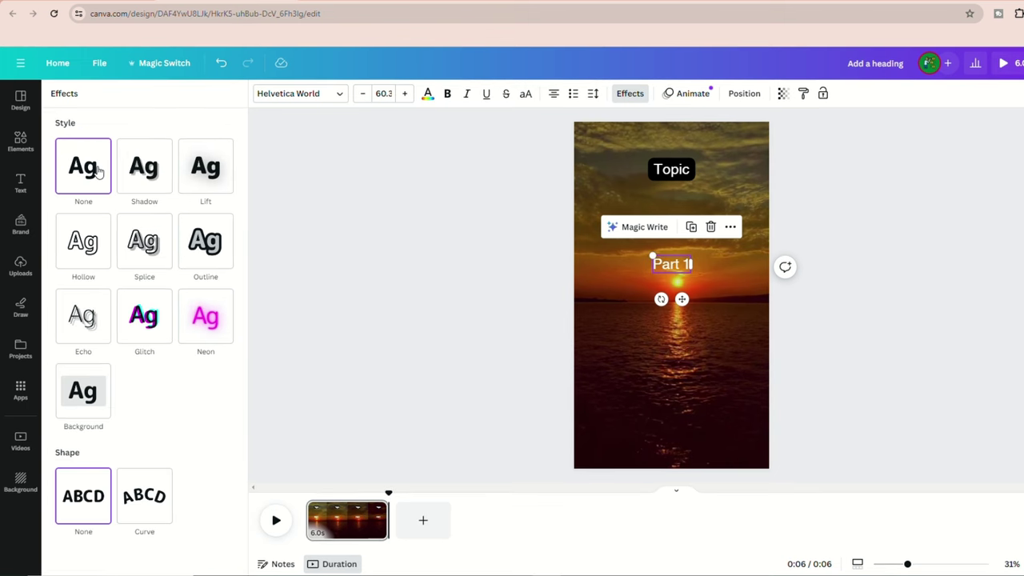
{"action": "left_click", "coordinate": [205, 241]}
{"action": "left_click", "coordinate": [214, 327]}
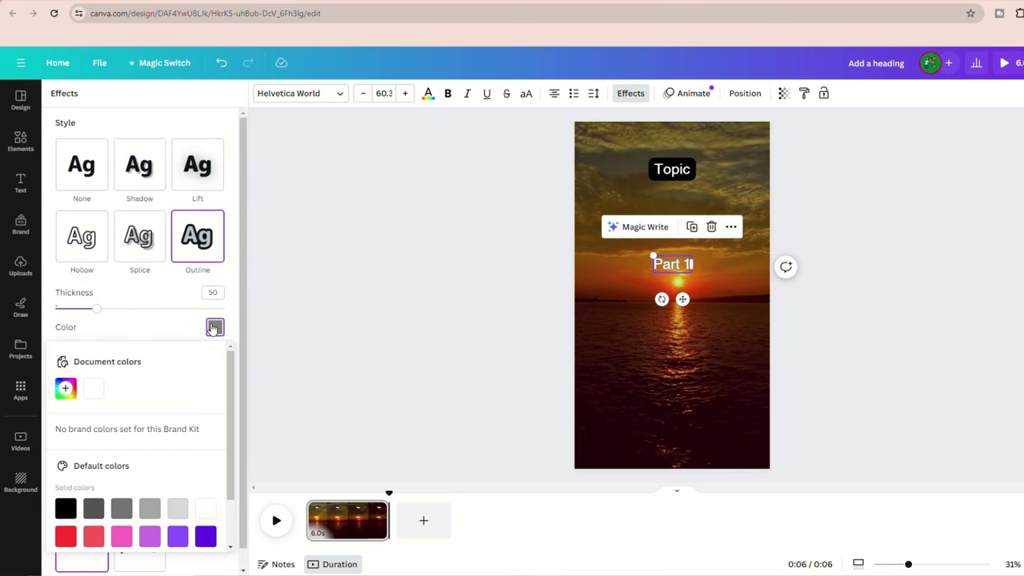
{"action": "left_click", "coordinate": [66, 508]}
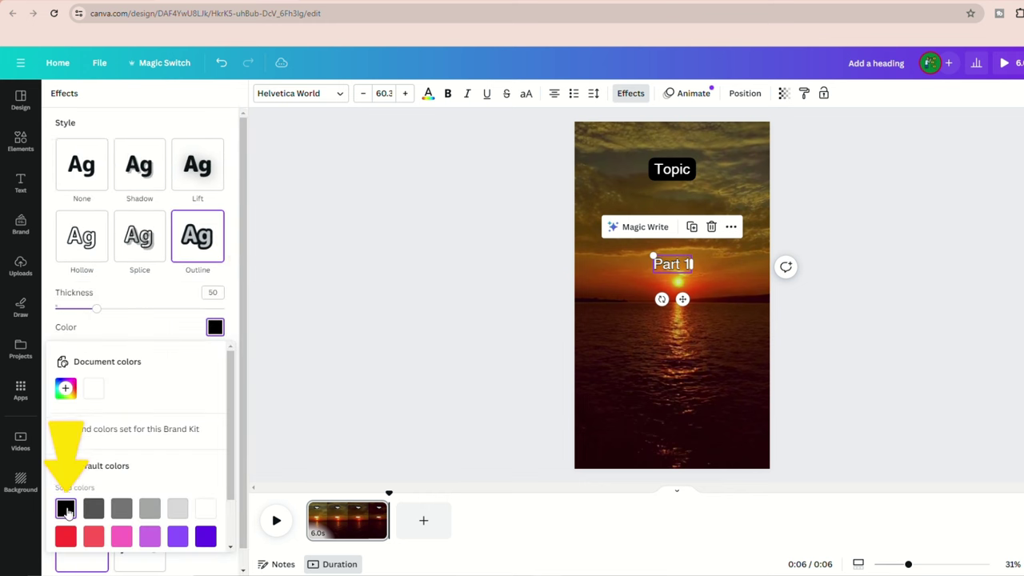
{"action": "left_click_drag", "start_coordinate": [97, 310], "coordinate": [130, 310]}
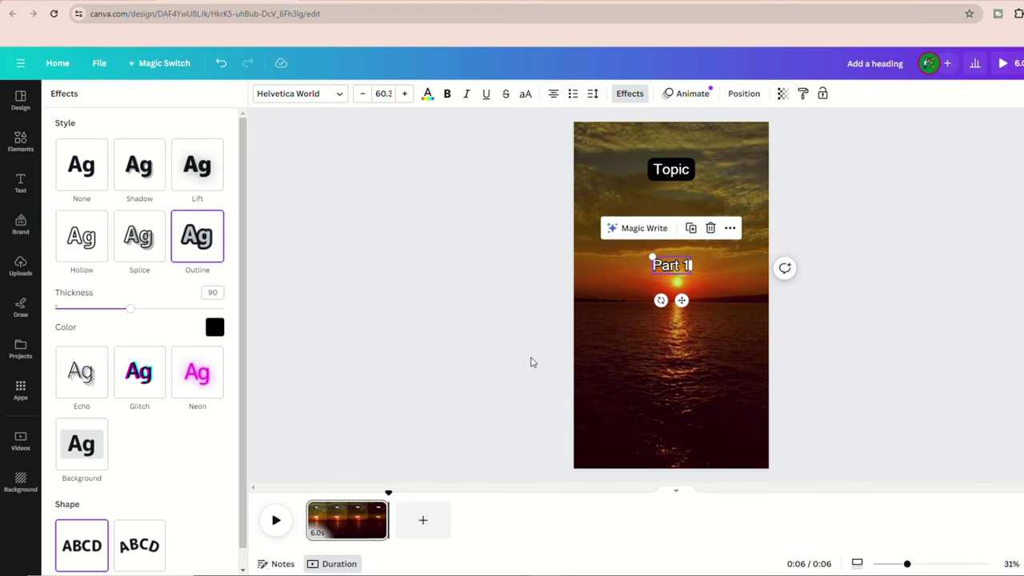
{"action": "key", "text": "Escape"}
Duplicate the Part 1 line, place the copy just below it, and change its number to 2
{"action": "left_click", "coordinate": [528, 277]}
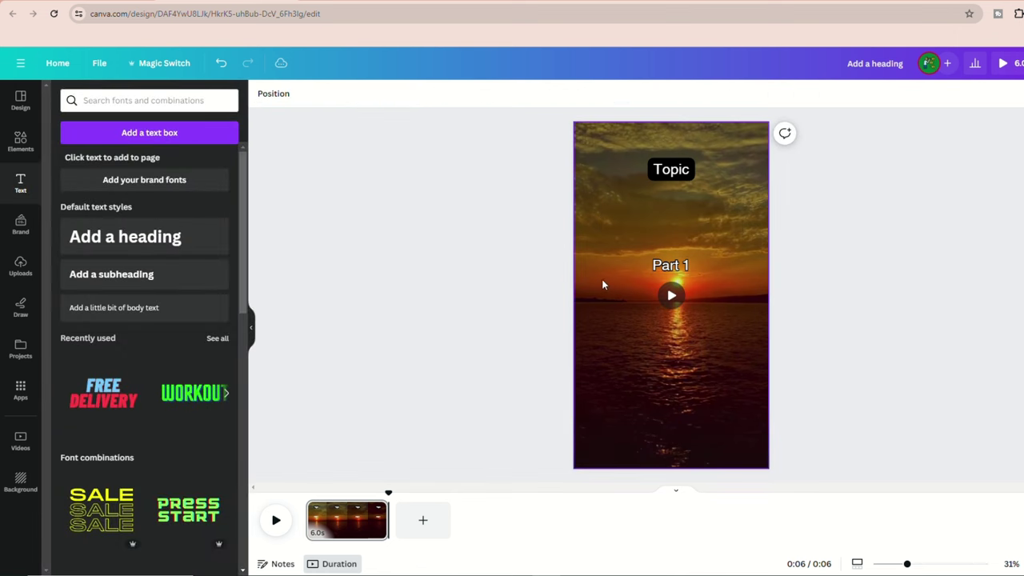
{"action": "left_click", "coordinate": [670, 268]}
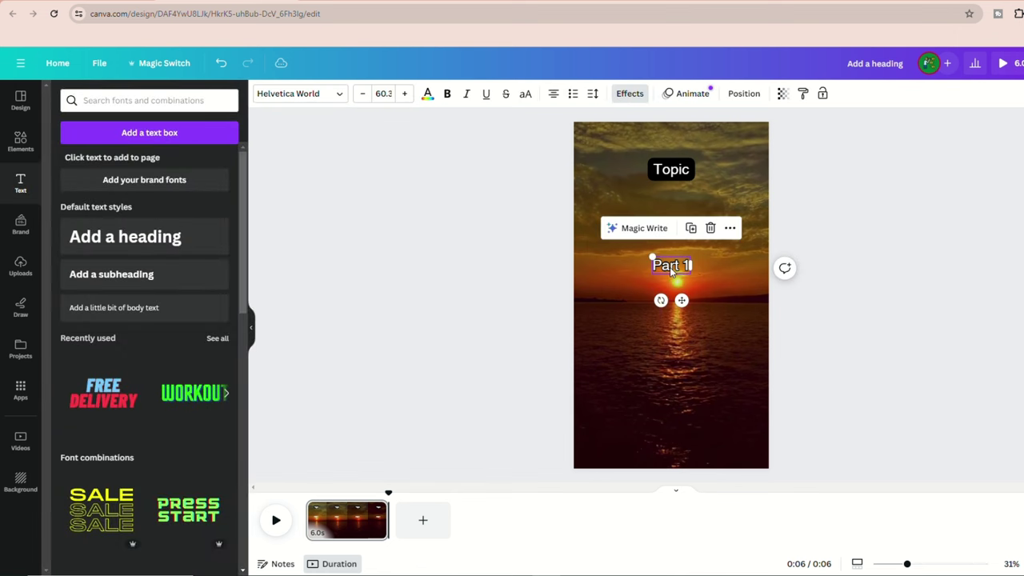
{"action": "left_click", "coordinate": [691, 229]}
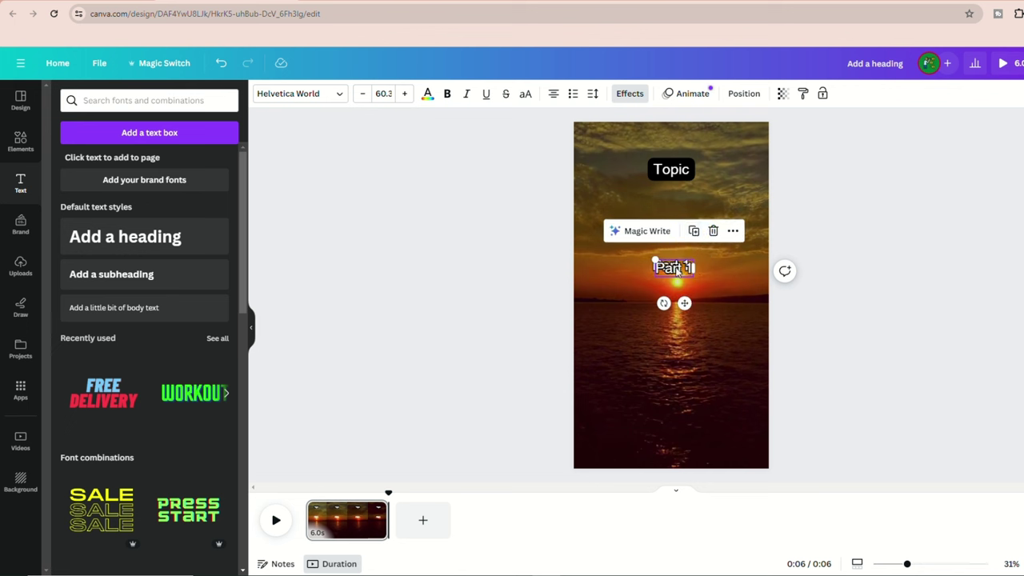
{"action": "left_click_drag", "start_coordinate": [673, 271], "coordinate": [670, 296]}
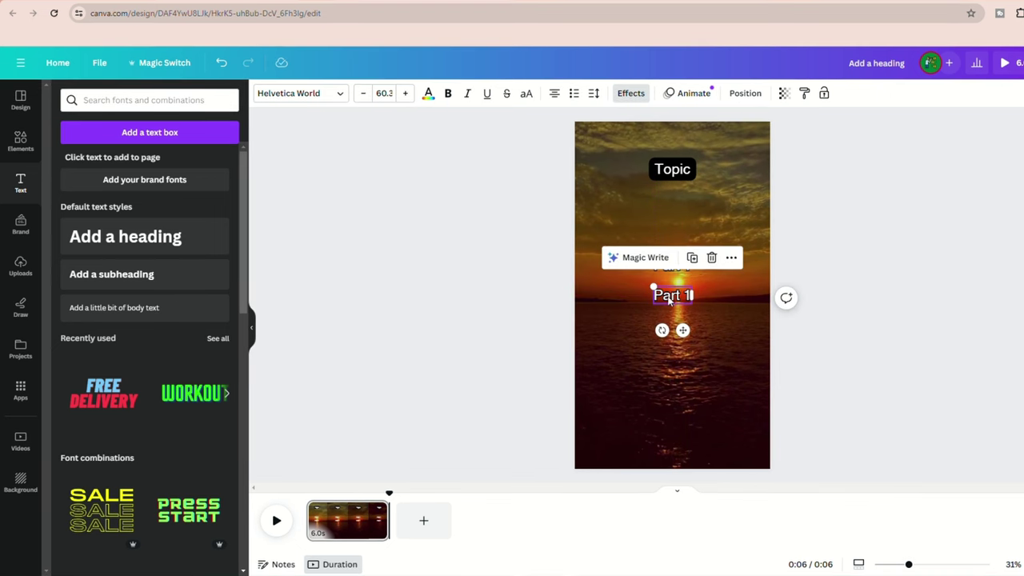
{"action": "double_click", "coordinate": [687, 295]}
{"action": "type", "text": "2"}
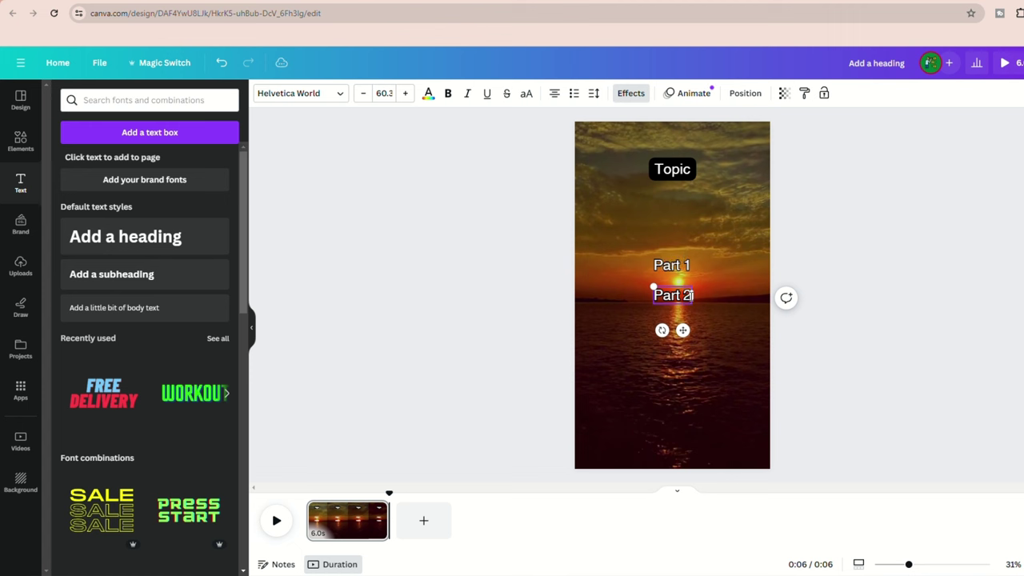
{"action": "left_click", "coordinate": [829, 255]}
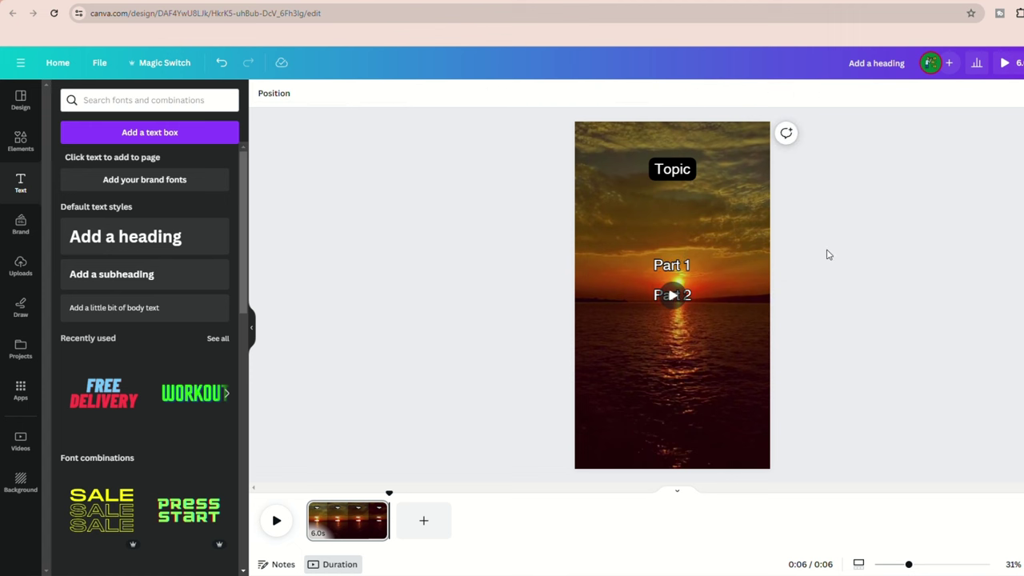
Play and pause the video to preview the Part 1 and Part 2 lines
{"action": "left_click", "coordinate": [672, 298]}
{"action": "left_click", "coordinate": [669, 301]}
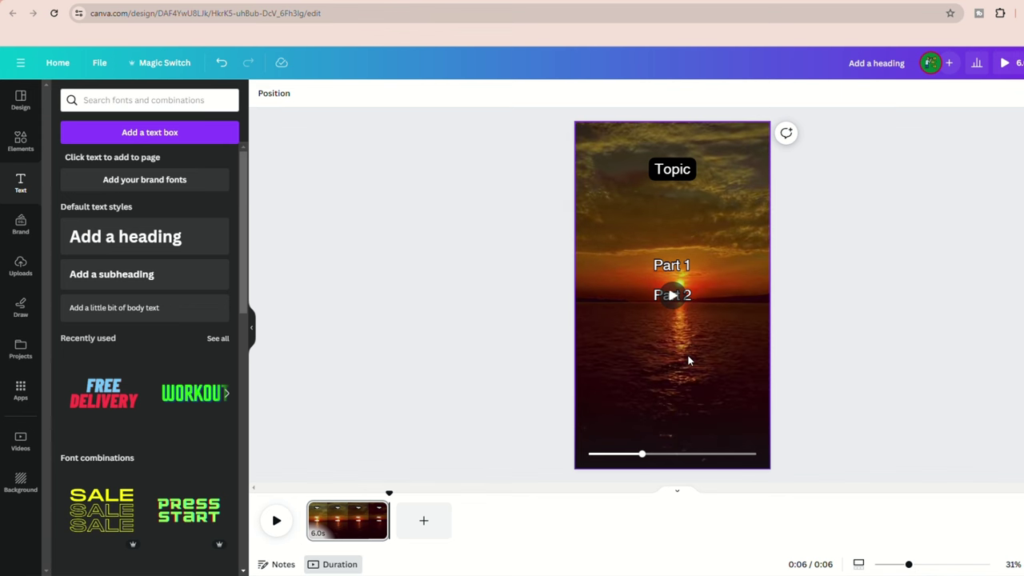
{"action": "left_click", "coordinate": [710, 378]}
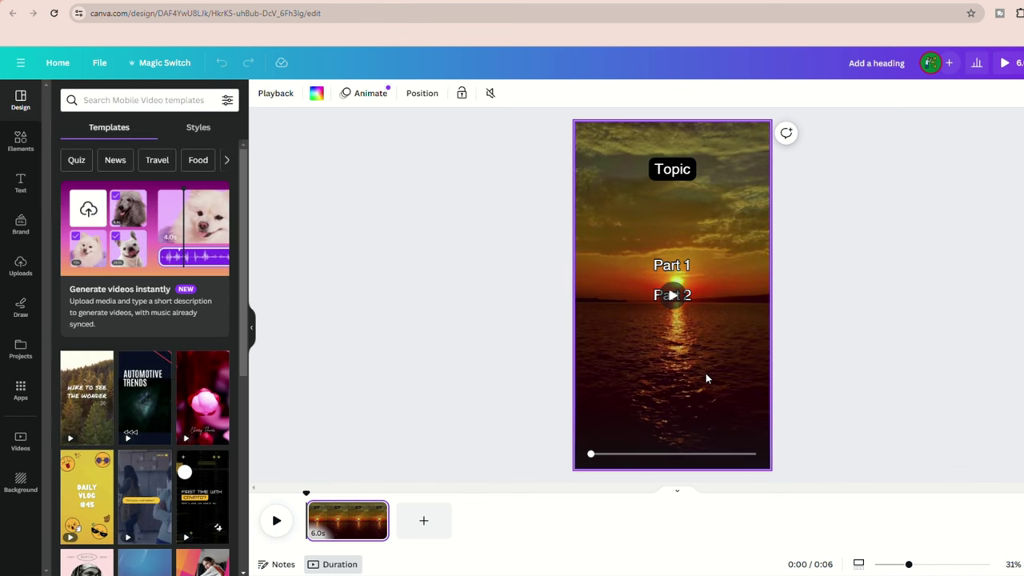
Stretch the Part 1 text box leftward and the Part 2 box outward on both sides
{"action": "left_click", "coordinate": [674, 270]}
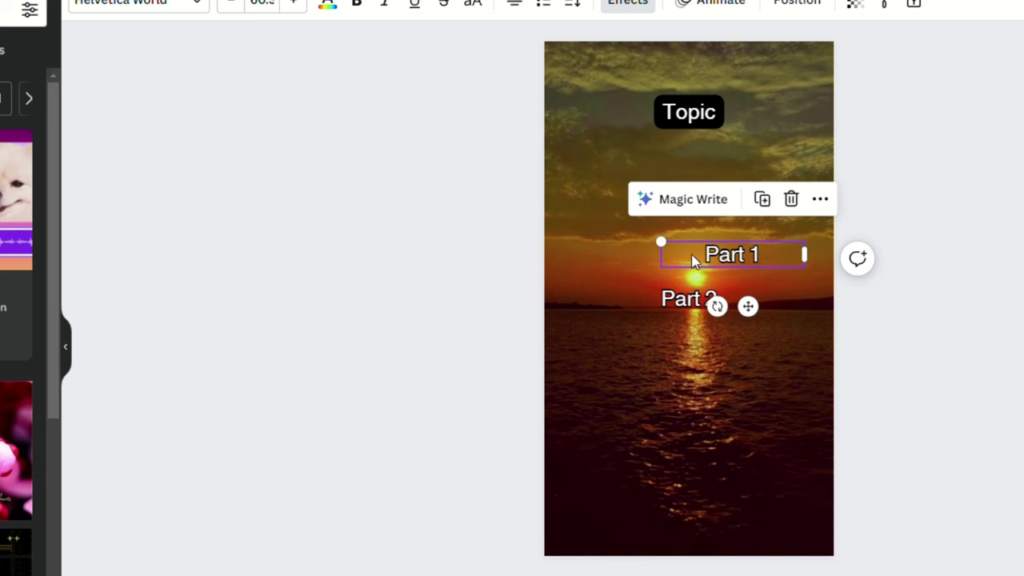
{"action": "left_click_drag", "start_coordinate": [658, 252], "coordinate": [571, 256]}
{"action": "left_click", "coordinate": [715, 300]}
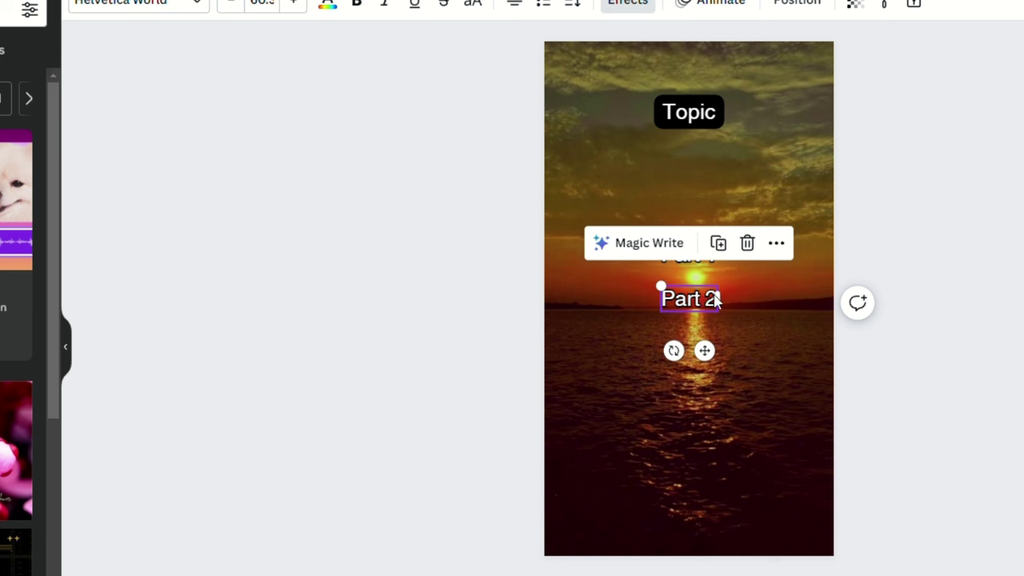
{"action": "left_click_drag", "start_coordinate": [720, 298], "coordinate": [804, 298]}
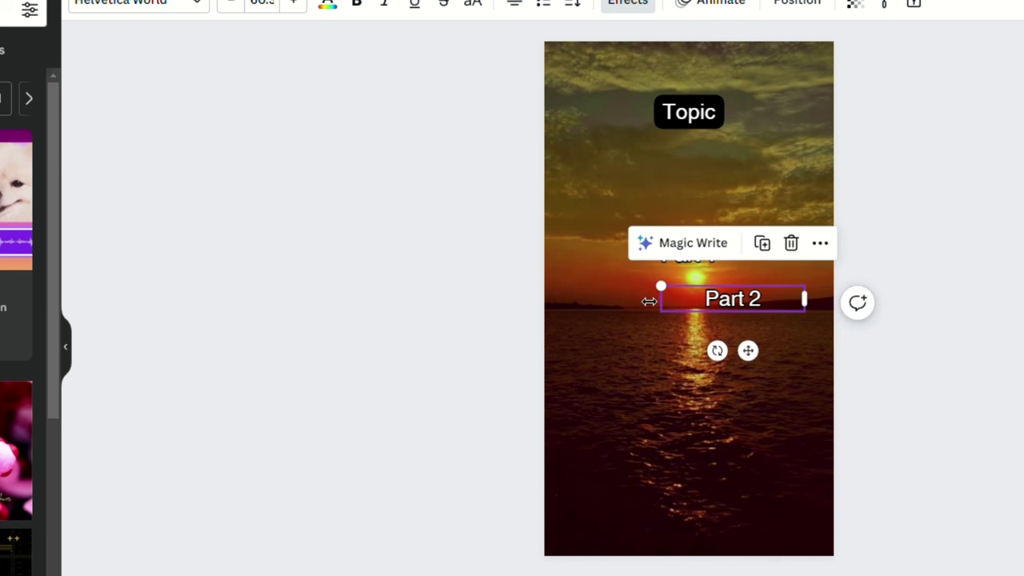
{"action": "left_click_drag", "start_coordinate": [664, 304], "coordinate": [571, 301]}
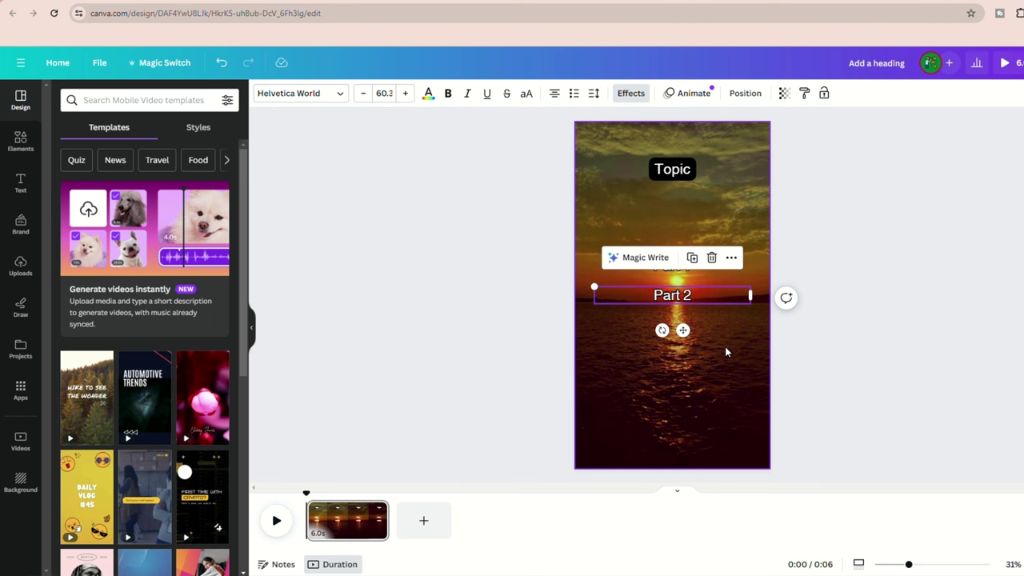
Show text timing on the timeline and extend Part 1 and Part 2 to the full 6 seconds
{"action": "left_click", "coordinate": [725, 347]}
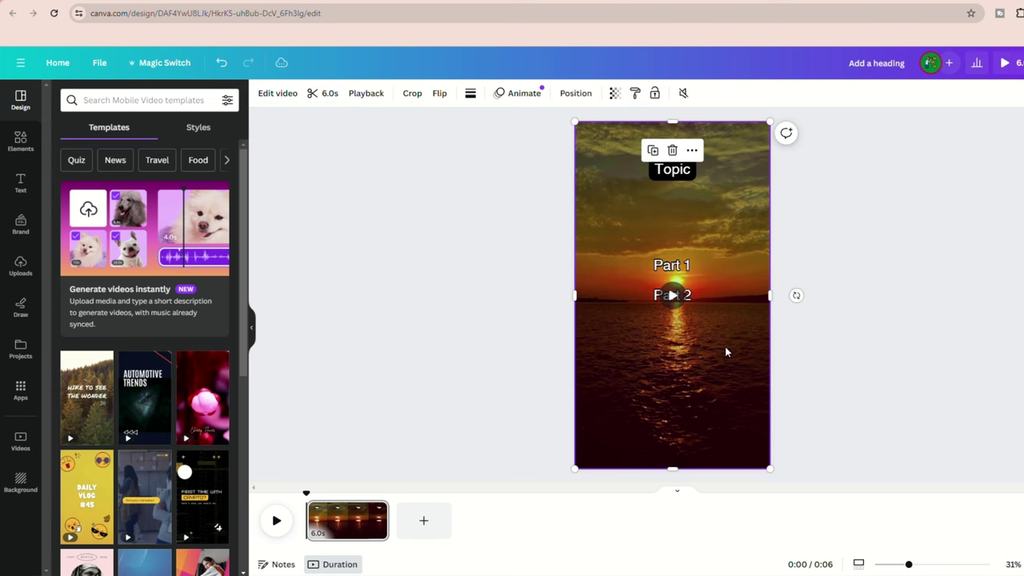
{"action": "right_click", "coordinate": [674, 265]}
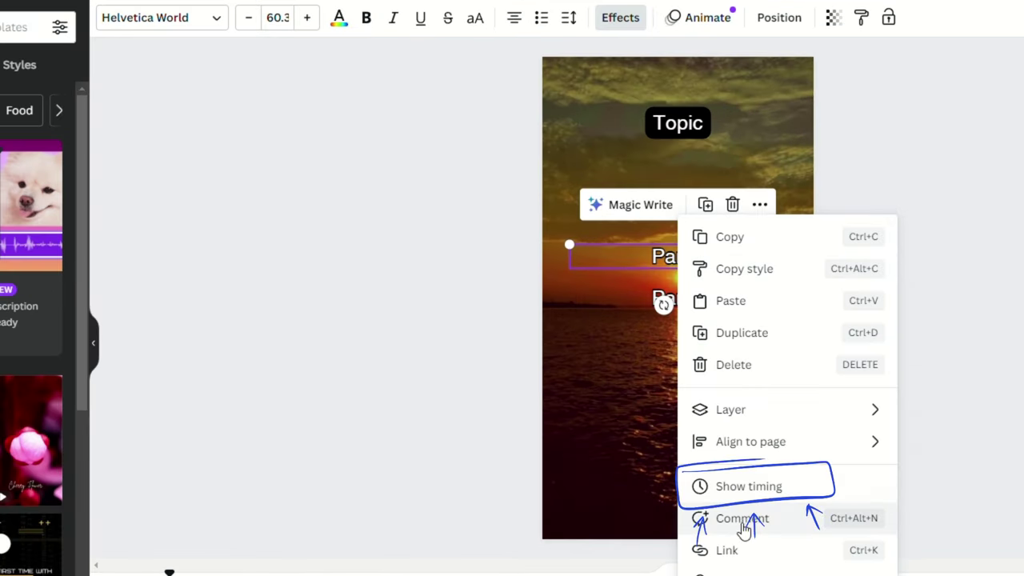
{"action": "left_click", "coordinate": [746, 486]}
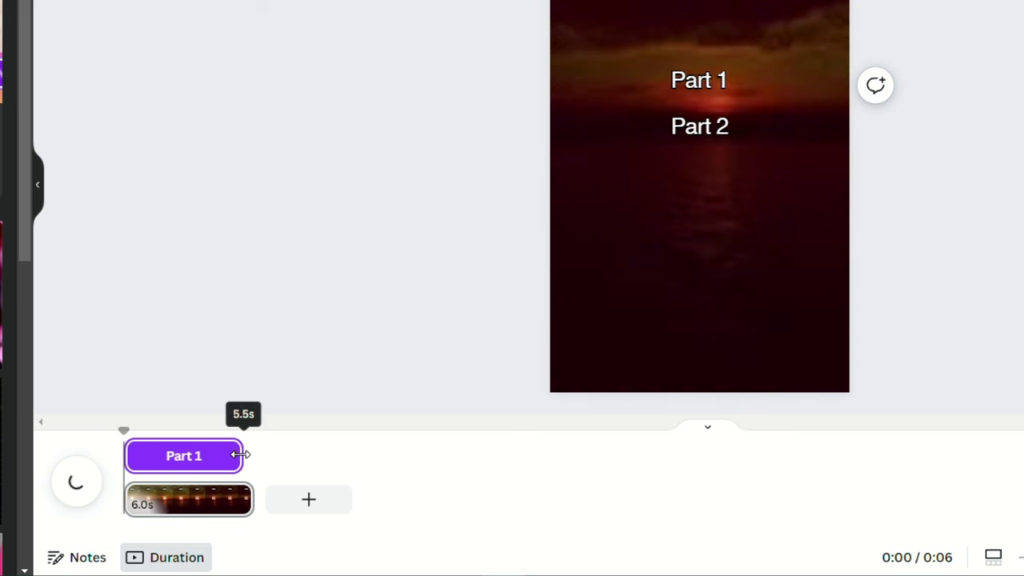
{"action": "left_click_drag", "start_coordinate": [242, 455], "coordinate": [250, 455]}
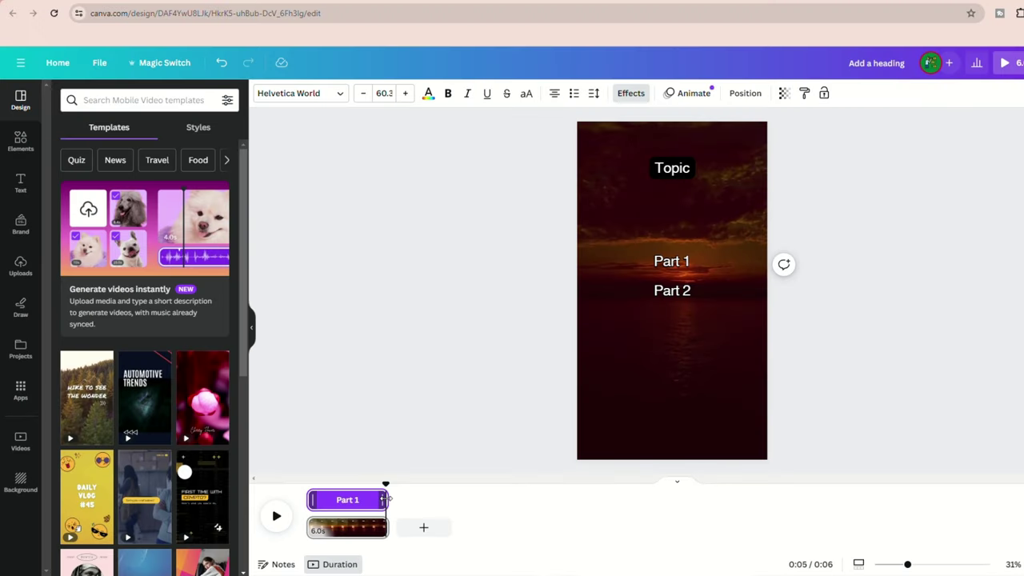
{"action": "left_click", "coordinate": [661, 294]}
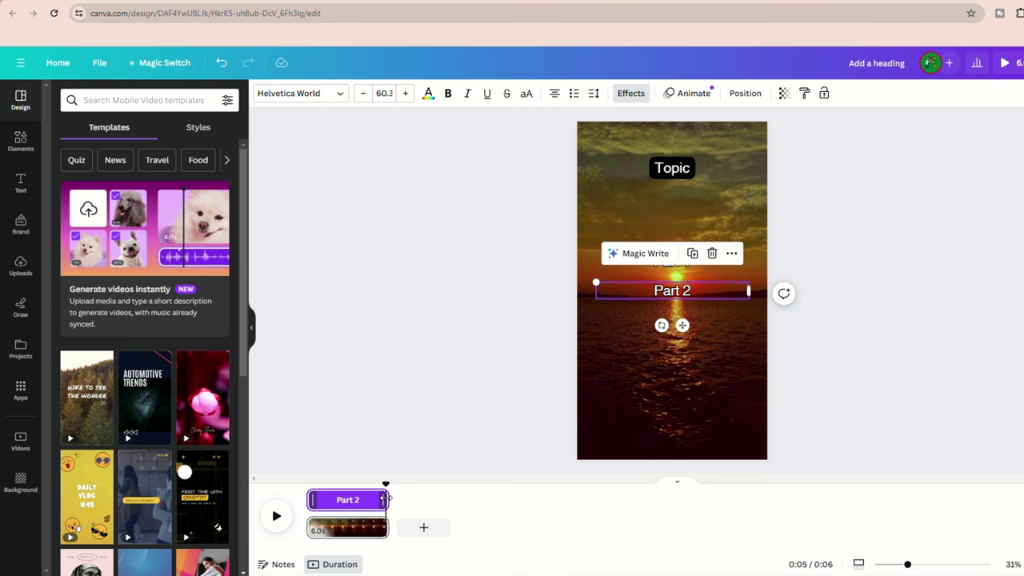
{"action": "left_click_drag", "start_coordinate": [386, 499], "coordinate": [388, 499]}
Shorten Part 1 to end around 3.5 seconds and delay Part 2's start to about 3.5 seconds
{"action": "left_click", "coordinate": [677, 275]}
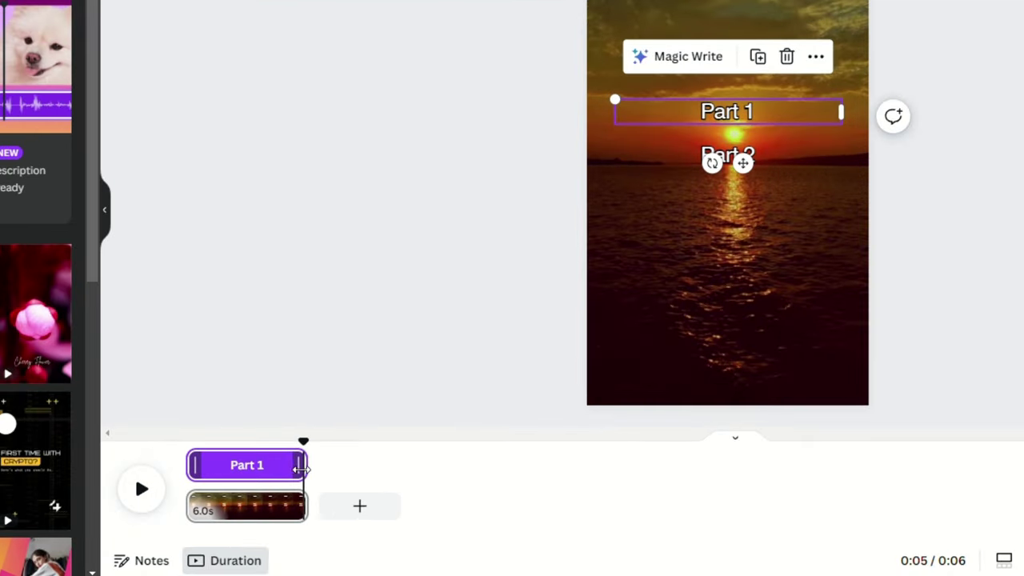
{"action": "left_click_drag", "start_coordinate": [384, 501], "coordinate": [377, 503]}
{"action": "left_click_drag", "start_coordinate": [288, 470], "coordinate": [258, 470]}
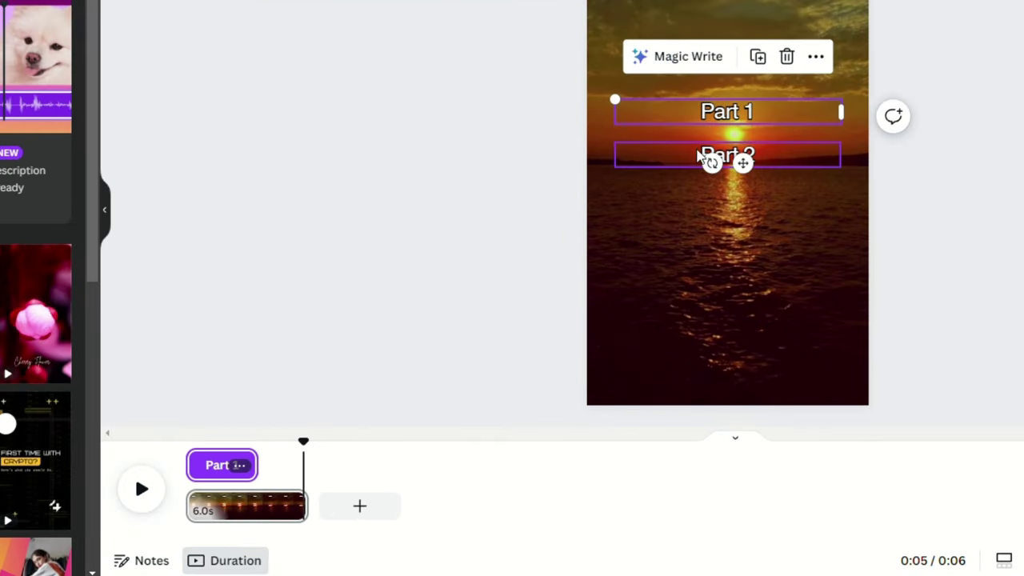
{"action": "left_click", "coordinate": [698, 155]}
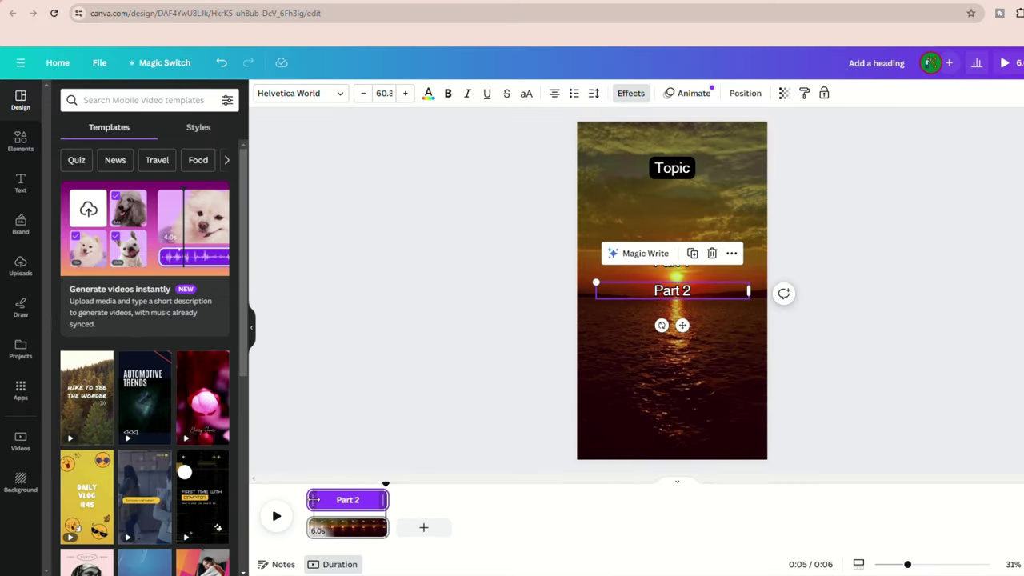
{"action": "left_click_drag", "start_coordinate": [309, 499], "coordinate": [349, 500]}
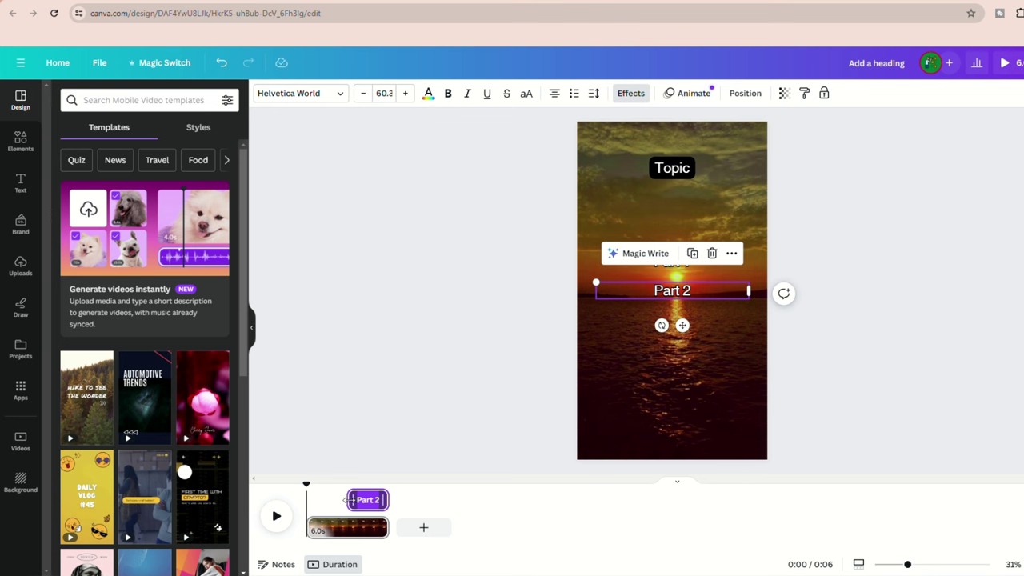
Preview the text timing, then launch the Bulk create app from Apps
{"action": "left_click", "coordinate": [359, 437]}
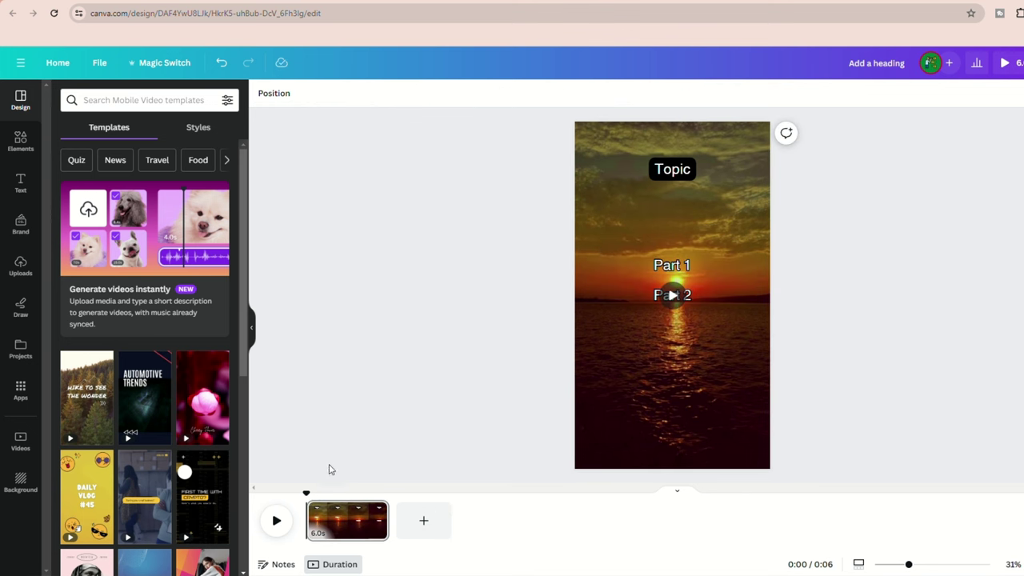
{"action": "left_click", "coordinate": [277, 522]}
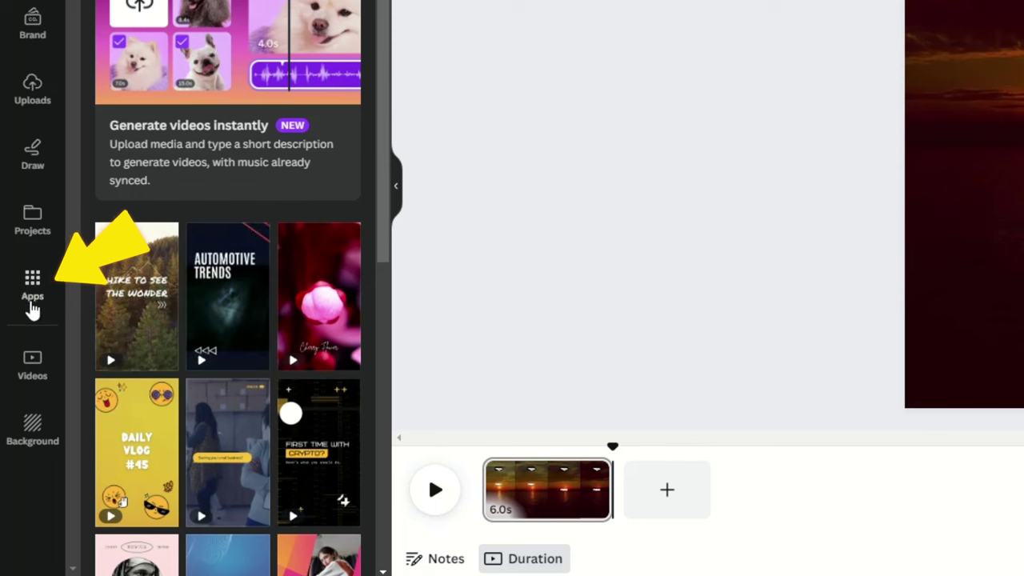
{"action": "left_click", "coordinate": [35, 290]}
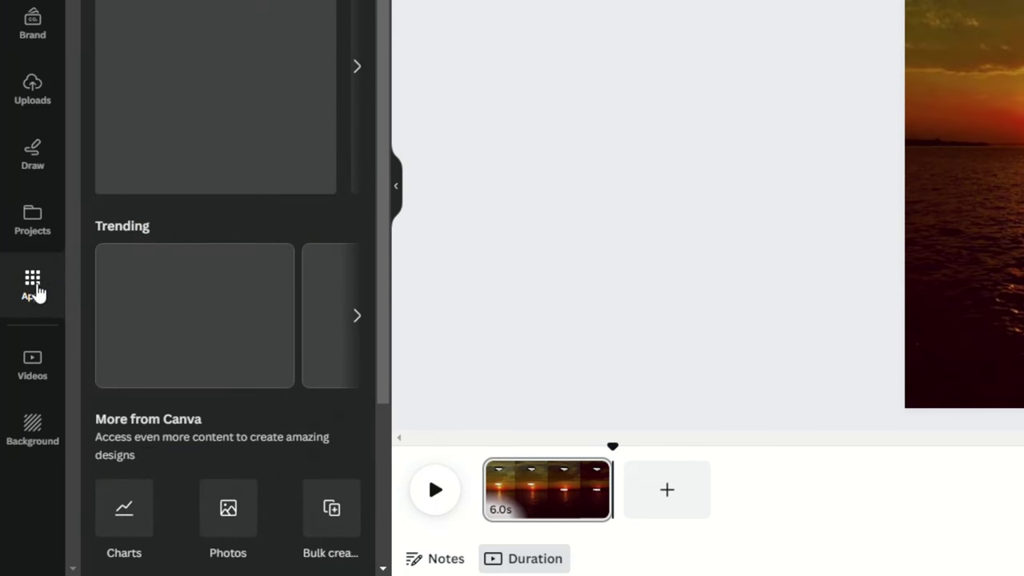
{"action": "scroll", "coordinate": [269, 344], "scroll_direction": "down", "scroll_amount": 3}
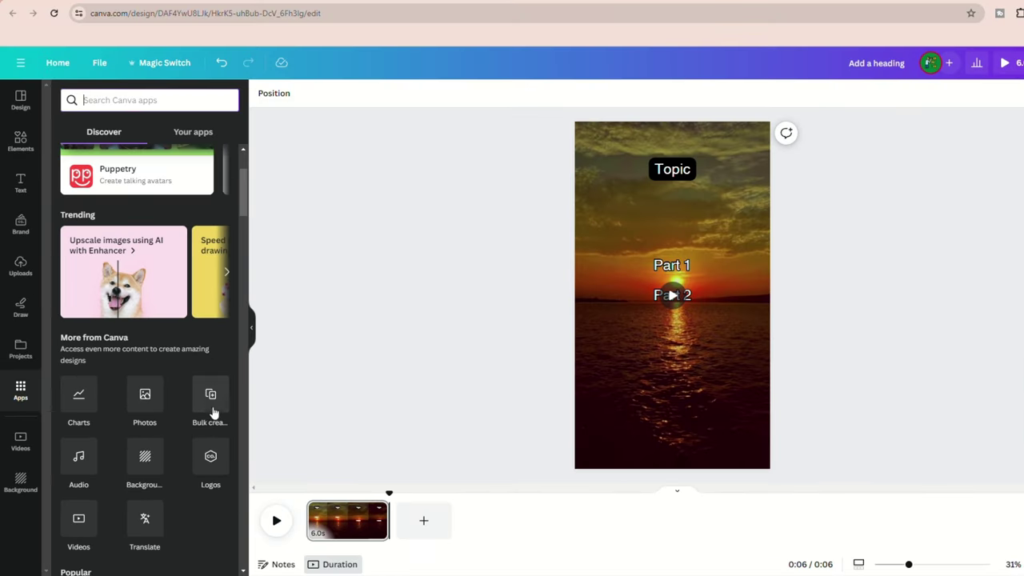
{"action": "left_click", "coordinate": [212, 398]}
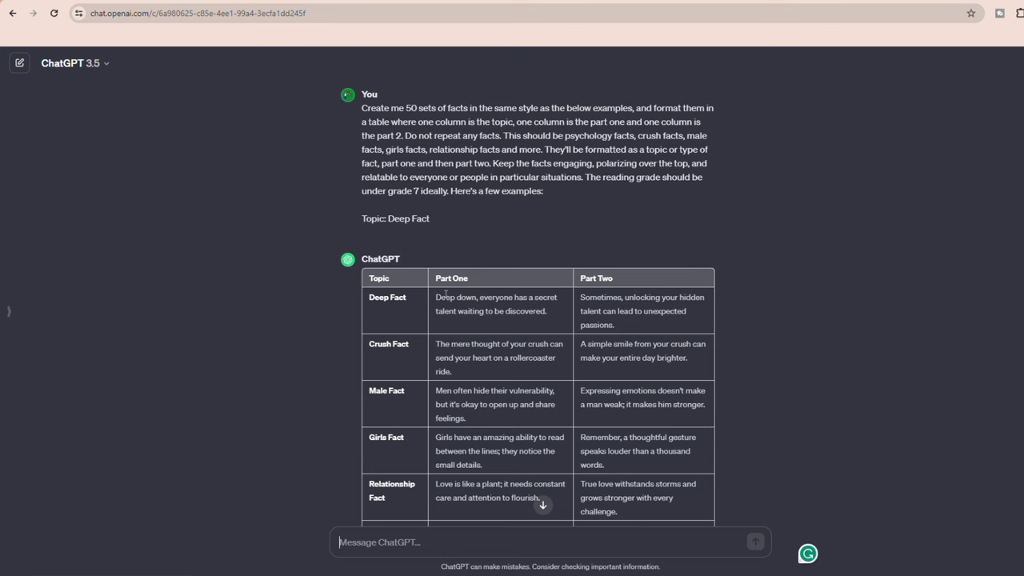
Copy the Topic / Part One / Part Two facts table from ChatGPT
{"action": "left_click_drag", "start_coordinate": [370, 277], "coordinate": [616, 193]}
{"action": "right_click", "coordinate": [616, 193]}
{"action": "left_click", "coordinate": [646, 206]}
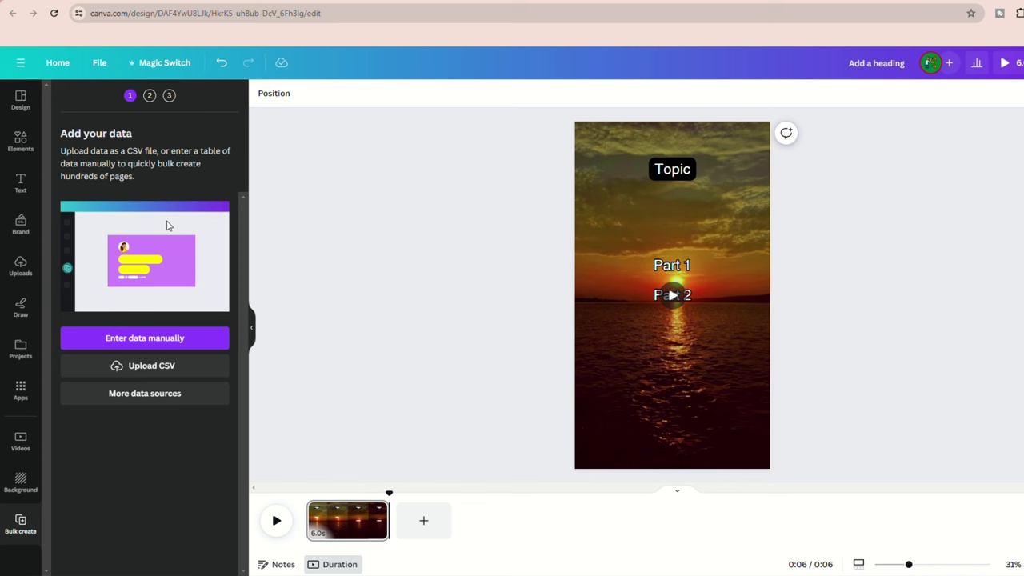
Paste the facts table into a manual data table, allowing clipboard access, and confirm with Done
{"action": "left_click", "coordinate": [134, 338]}
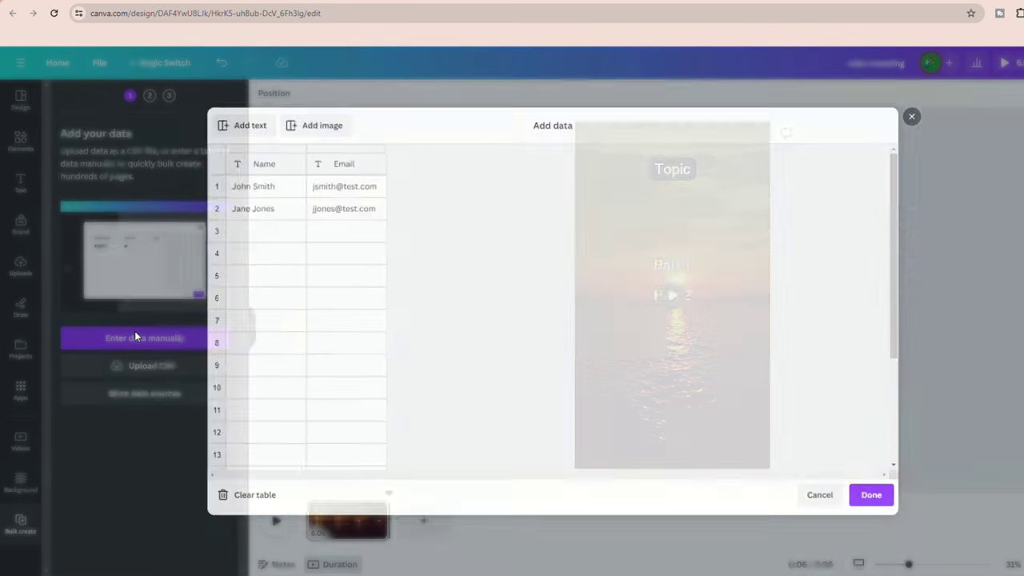
{"action": "right_click", "coordinate": [243, 159]}
{"action": "left_click", "coordinate": [272, 198]}
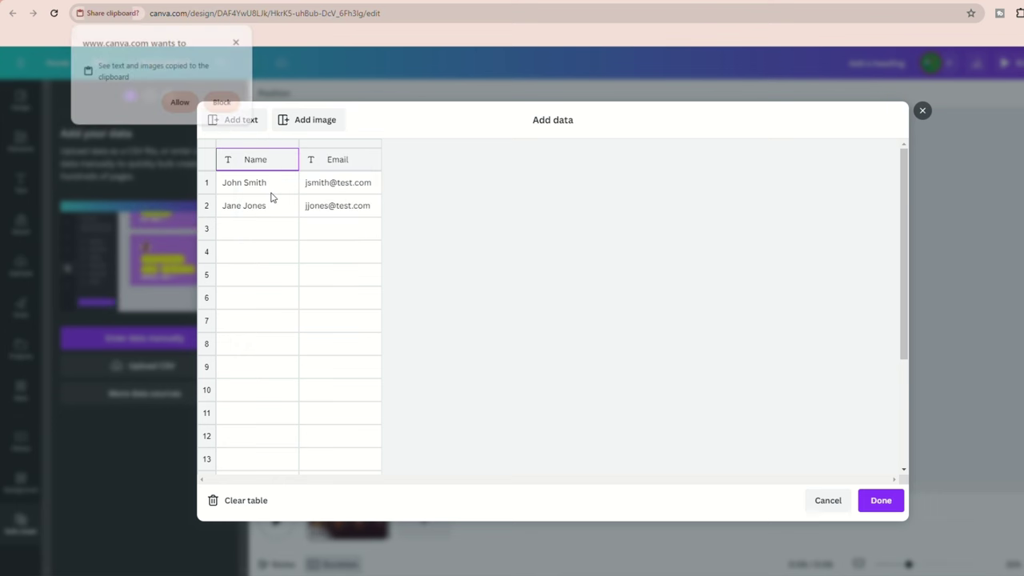
{"action": "left_click", "coordinate": [181, 102]}
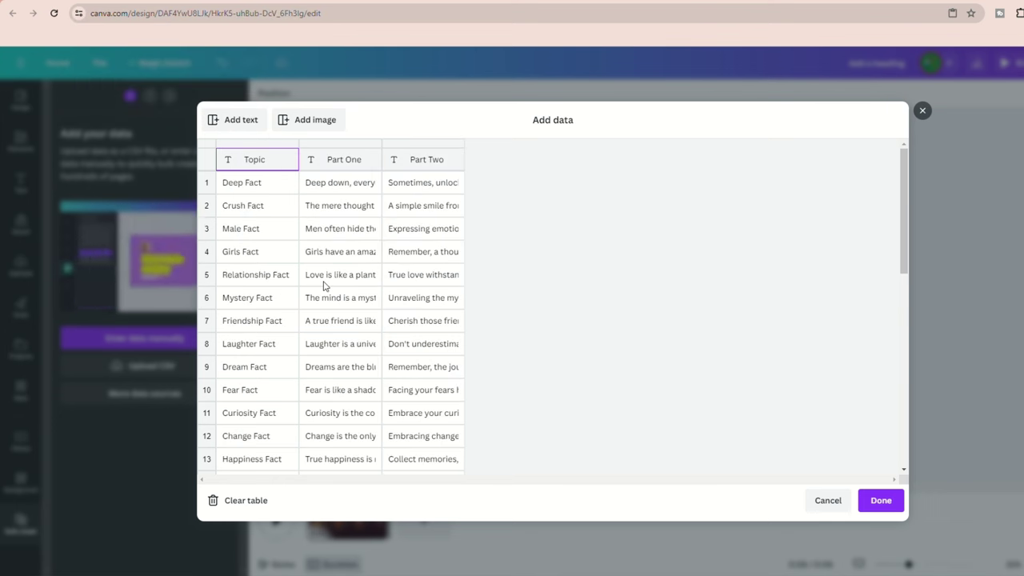
{"action": "left_click", "coordinate": [876, 501]}
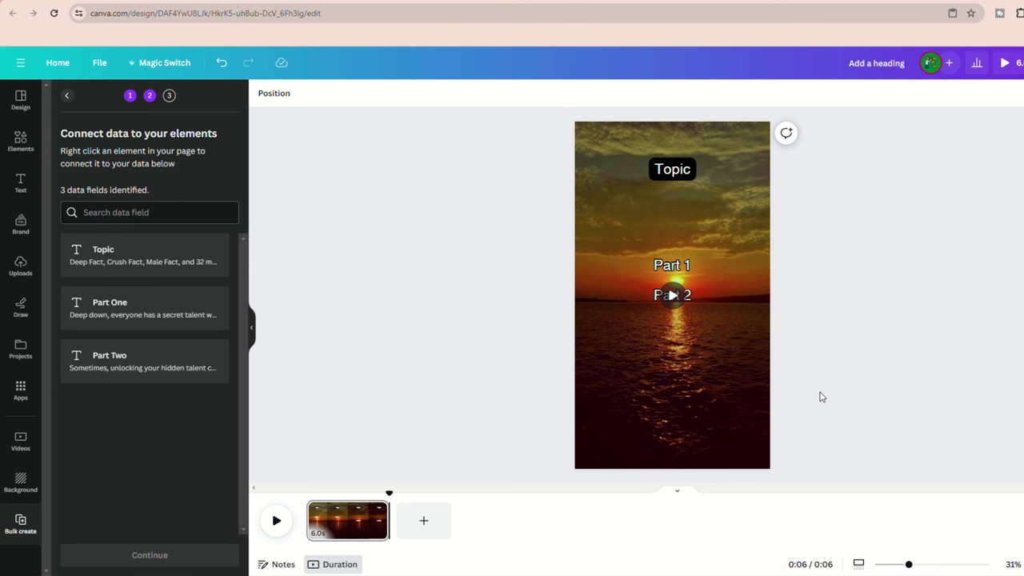
Connect the Topic text to the Topic field and Part 1 text to Part One
{"action": "left_click", "coordinate": [672, 169]}
{"action": "right_click", "coordinate": [672, 169]}
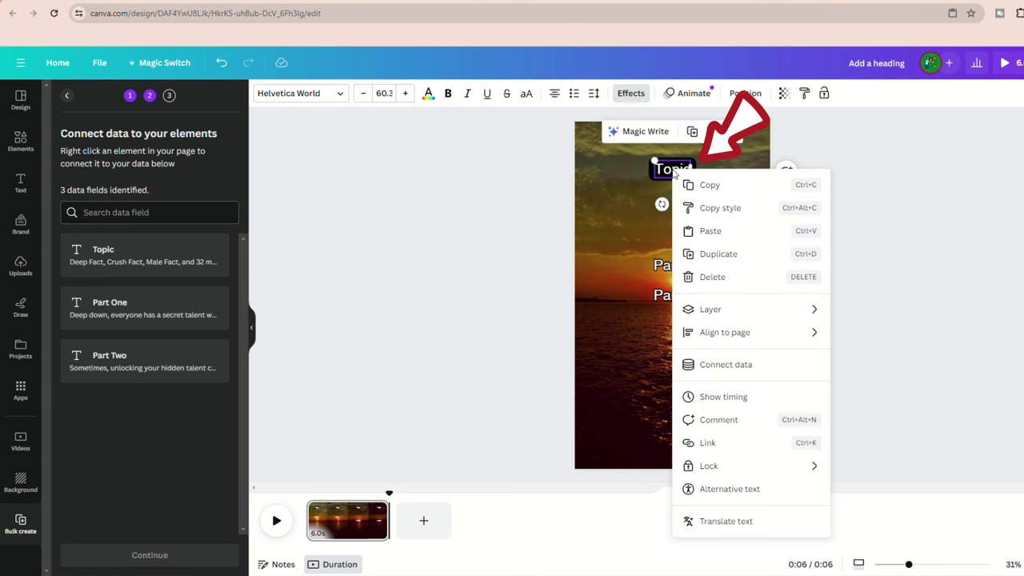
{"action": "left_click", "coordinate": [722, 364]}
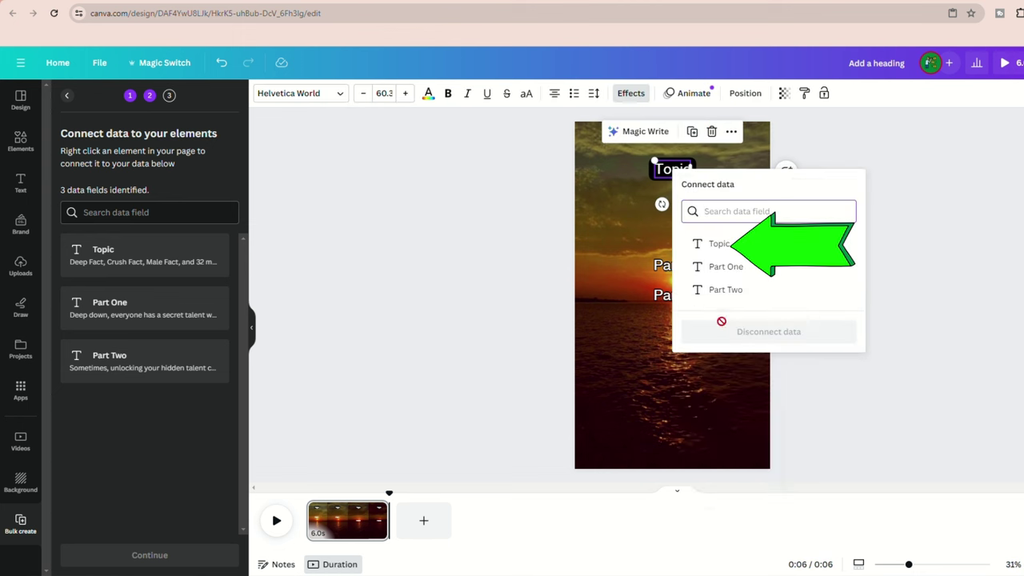
{"action": "left_click", "coordinate": [719, 244]}
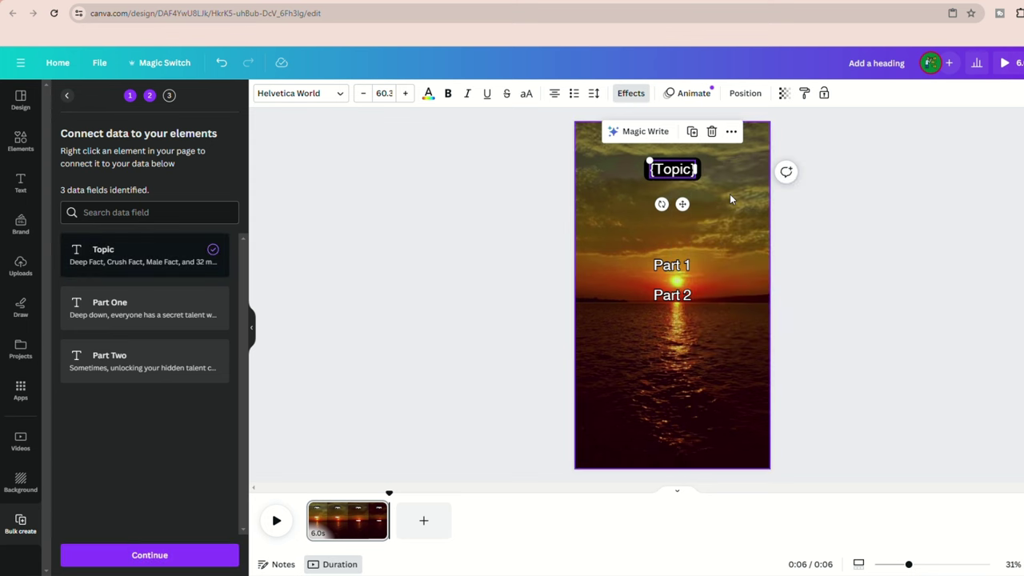
{"action": "left_click", "coordinate": [711, 178]}
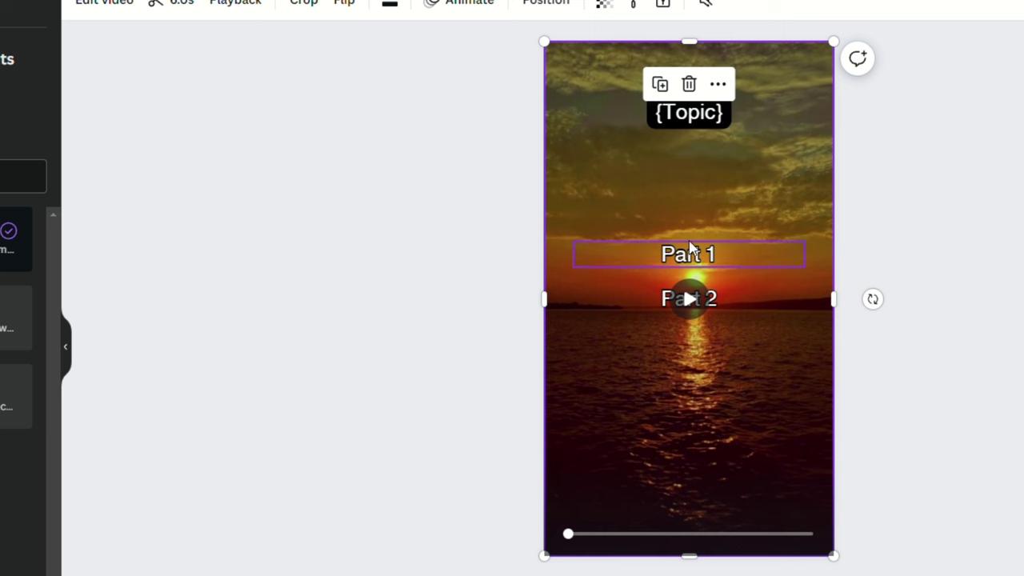
{"action": "left_click", "coordinate": [690, 249]}
{"action": "right_click", "coordinate": [700, 255]}
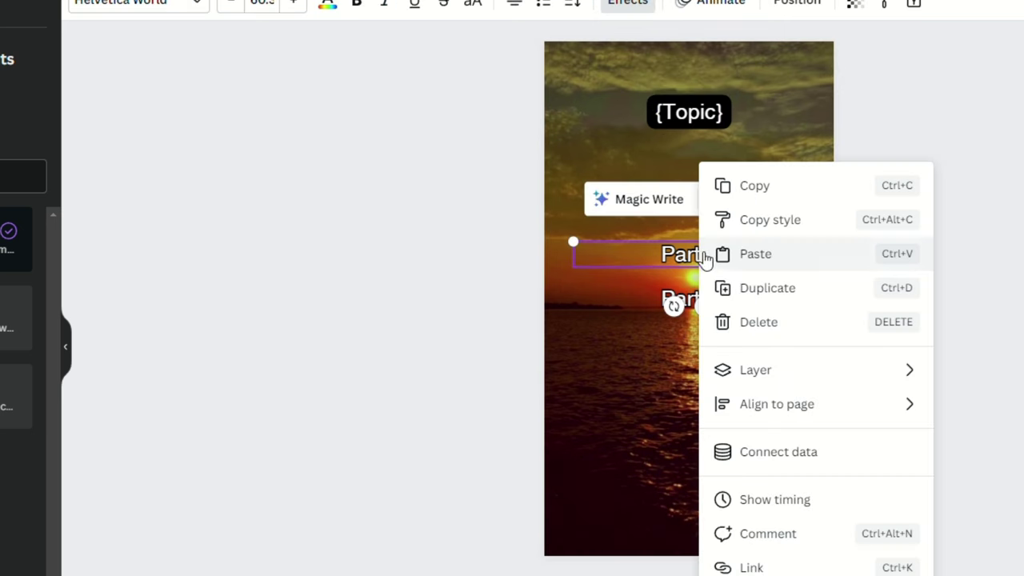
{"action": "left_click", "coordinate": [760, 454]}
{"action": "left_click", "coordinate": [765, 398]}
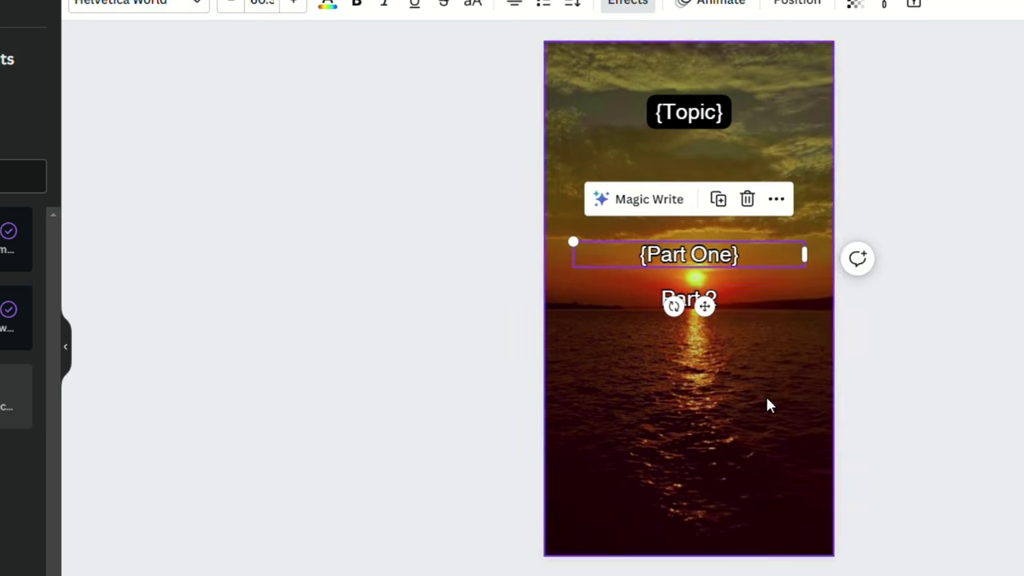
Connect the Part 2 text to the Part Two field and move {Part Two} onto {Part One}
{"action": "left_click", "coordinate": [722, 297]}
{"action": "right_click", "coordinate": [723, 297]}
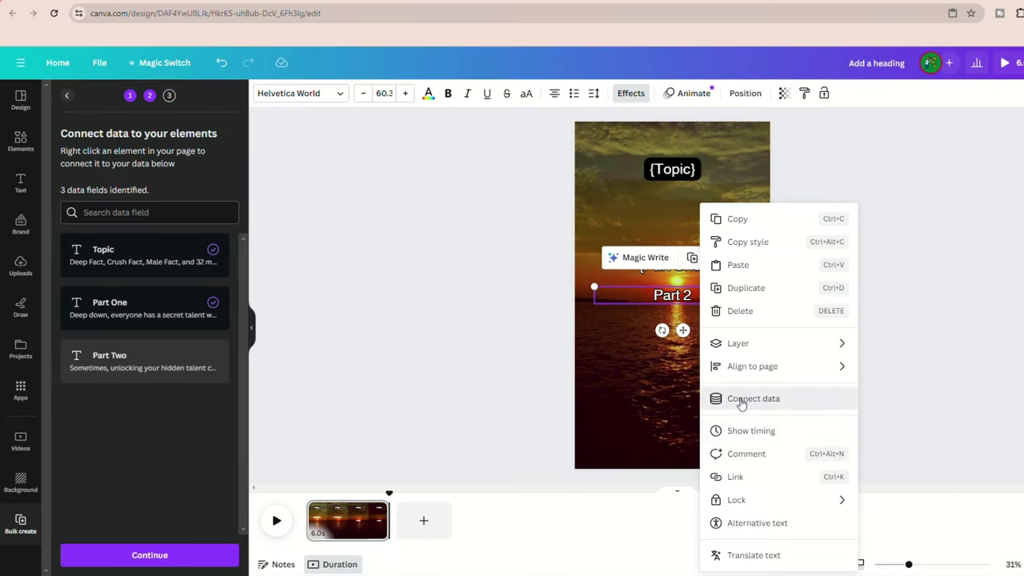
{"action": "left_click", "coordinate": [764, 451]}
{"action": "left_click", "coordinate": [749, 416]}
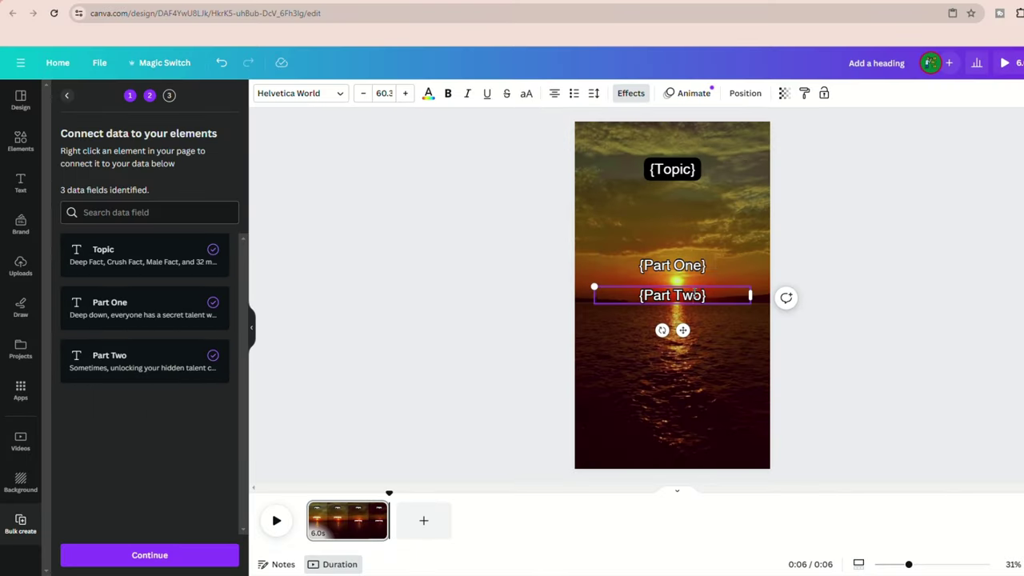
{"action": "left_click_drag", "start_coordinate": [704, 301], "coordinate": [735, 256]}
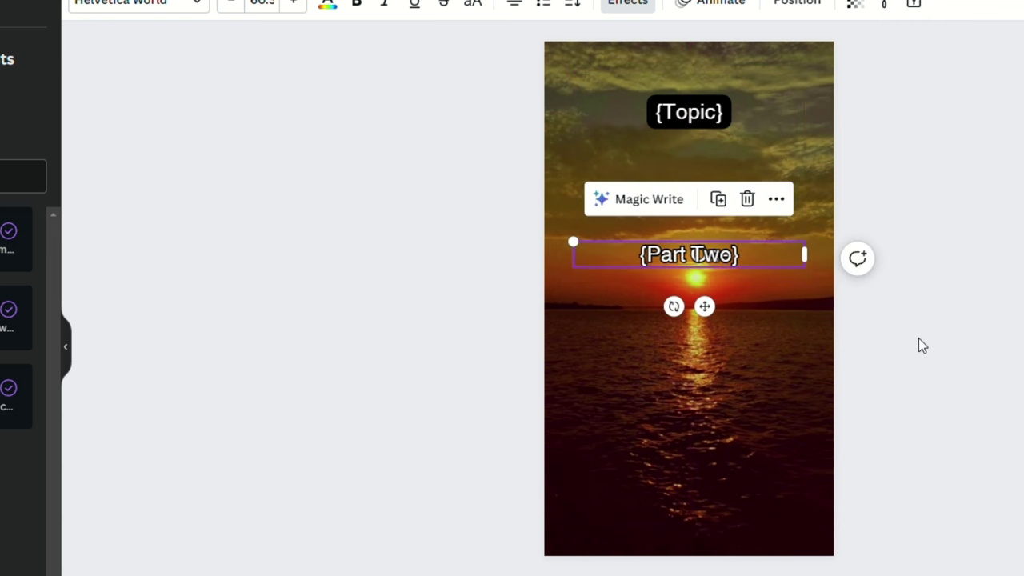
{"action": "left_click", "coordinate": [916, 336]}
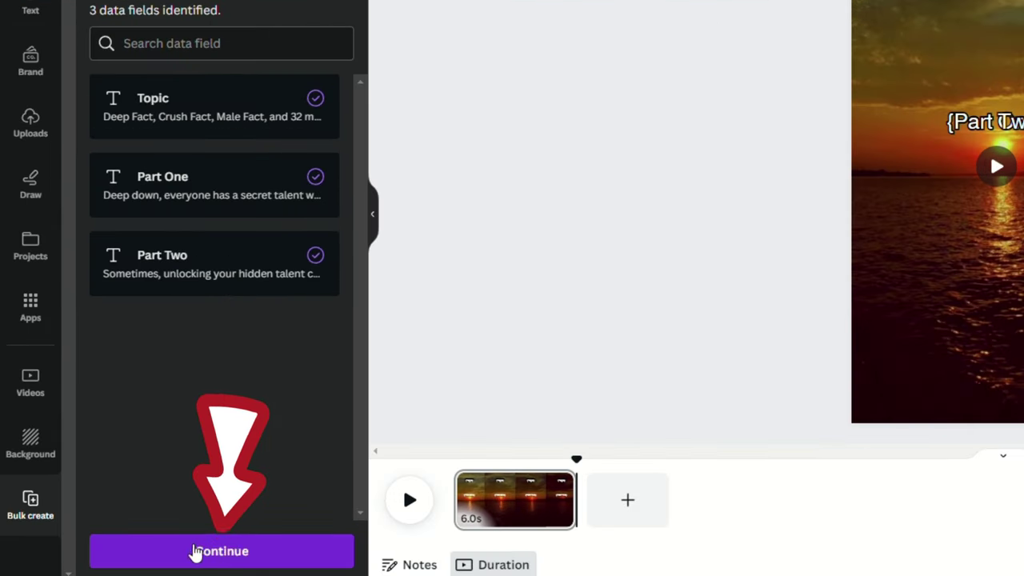
Generate the 35 designs and download every page as a separate MP4 via Share > Download
{"action": "left_click", "coordinate": [225, 552]}
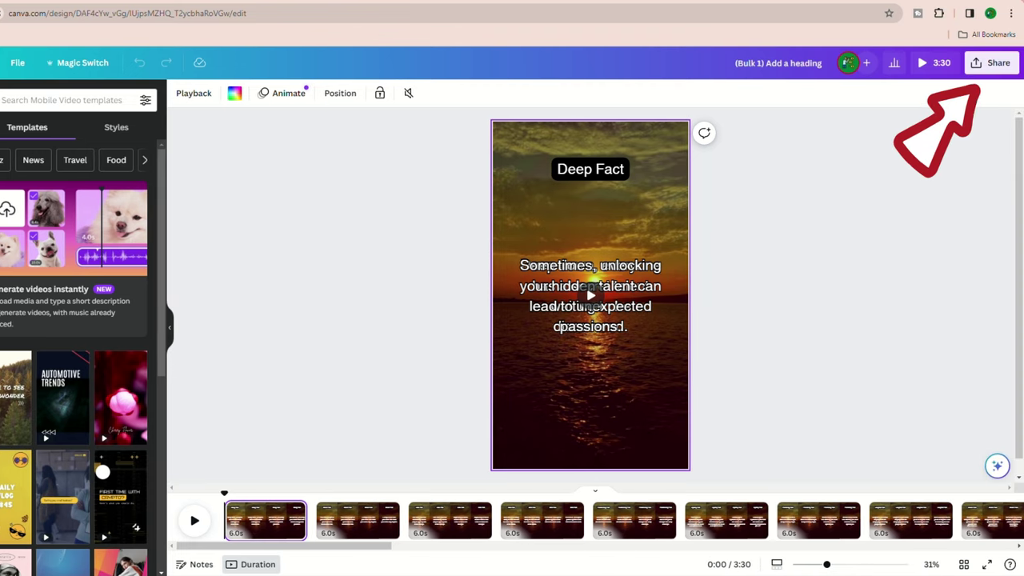
{"action": "left_click", "coordinate": [982, 68]}
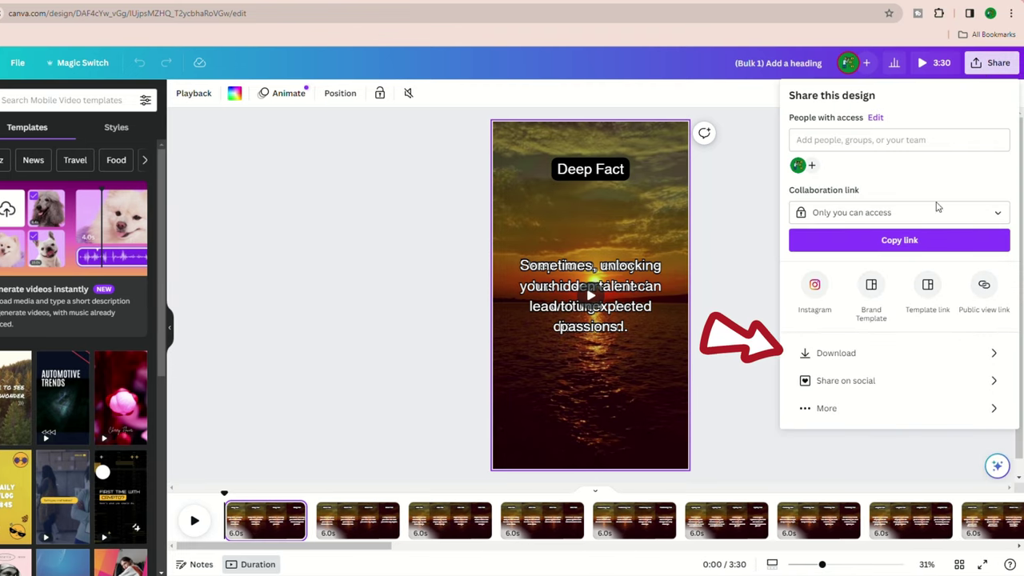
{"action": "left_click", "coordinate": [848, 357]}
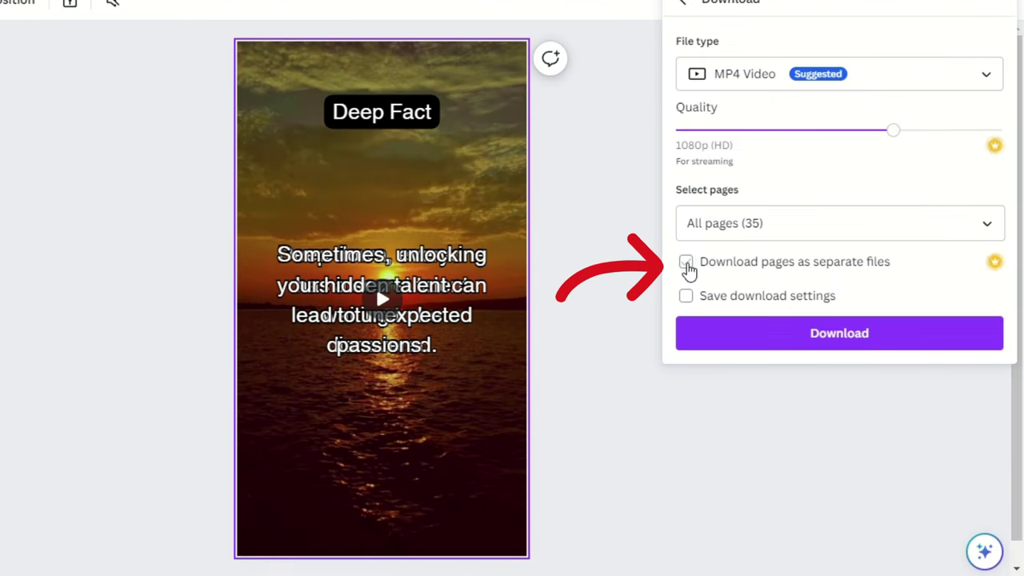
{"action": "left_click", "coordinate": [686, 266]}
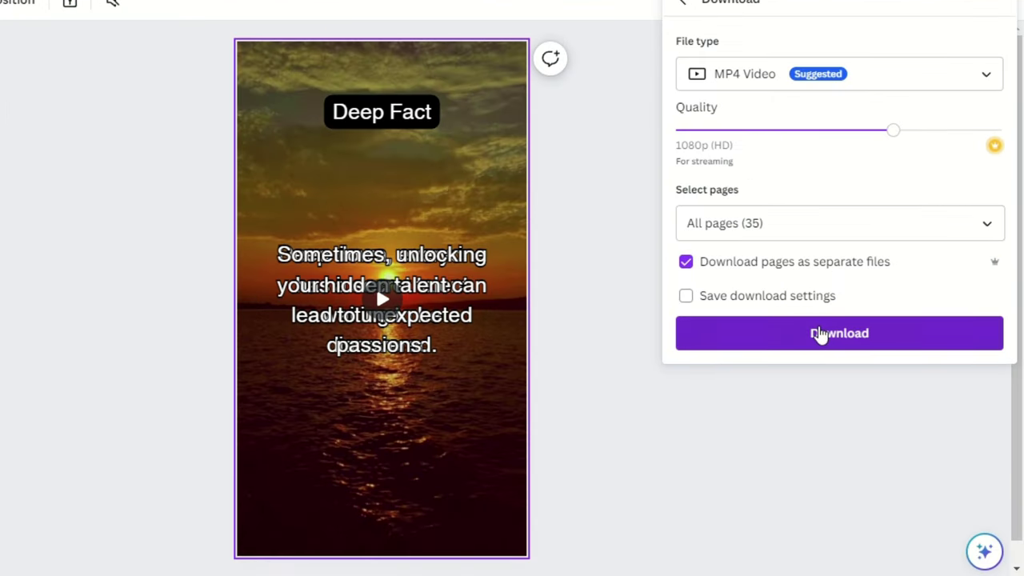
{"action": "left_click", "coordinate": [818, 334]}
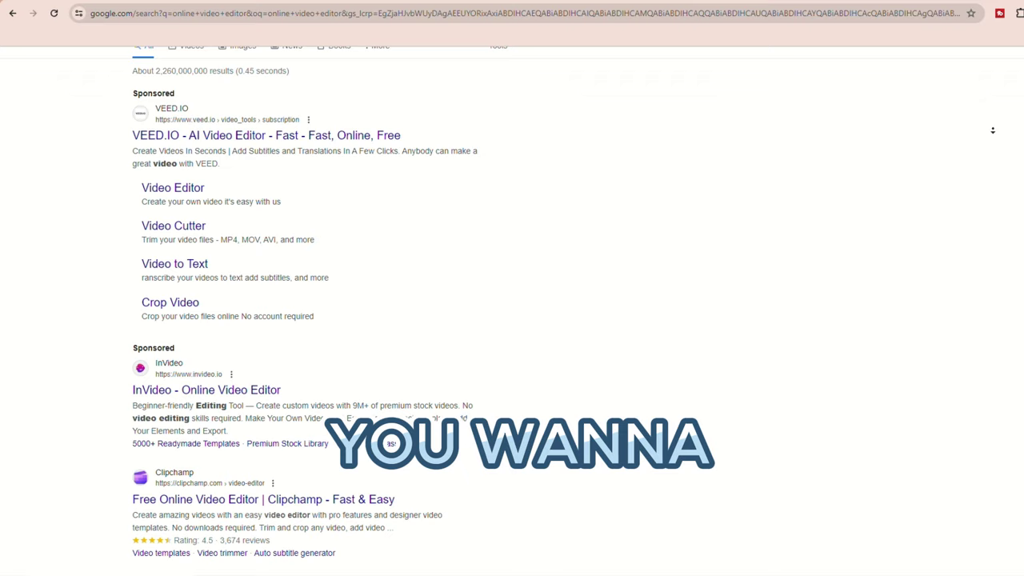
{"action": "scroll", "coordinate": [993, 130], "scroll_direction": "down", "scroll_amount": 3}
{"action": "scroll", "coordinate": [994, 130], "scroll_direction": "down", "scroll_amount": 2}
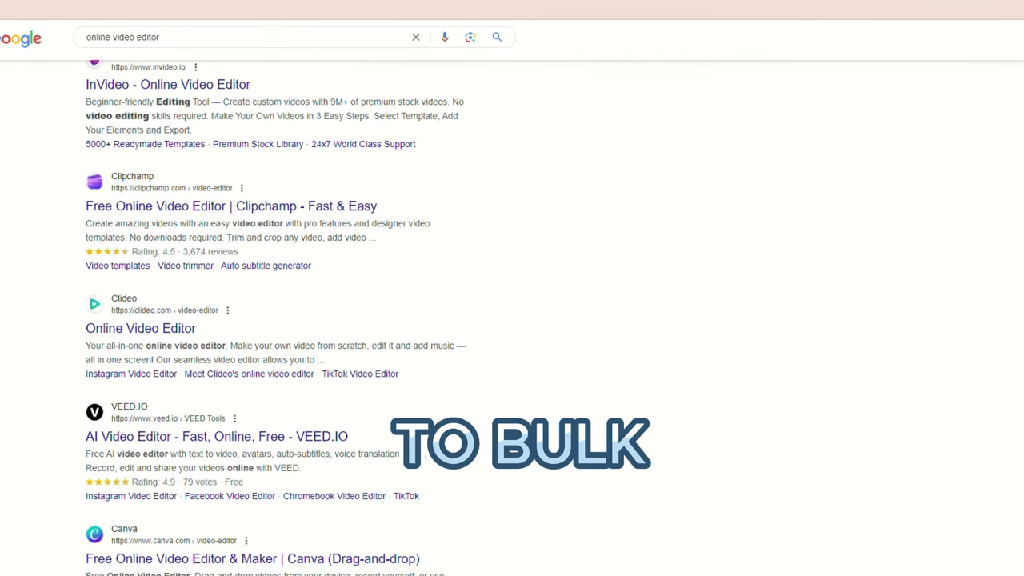
{"action": "scroll", "coordinate": [512, 321], "scroll_direction": "down", "scroll_amount": 3}
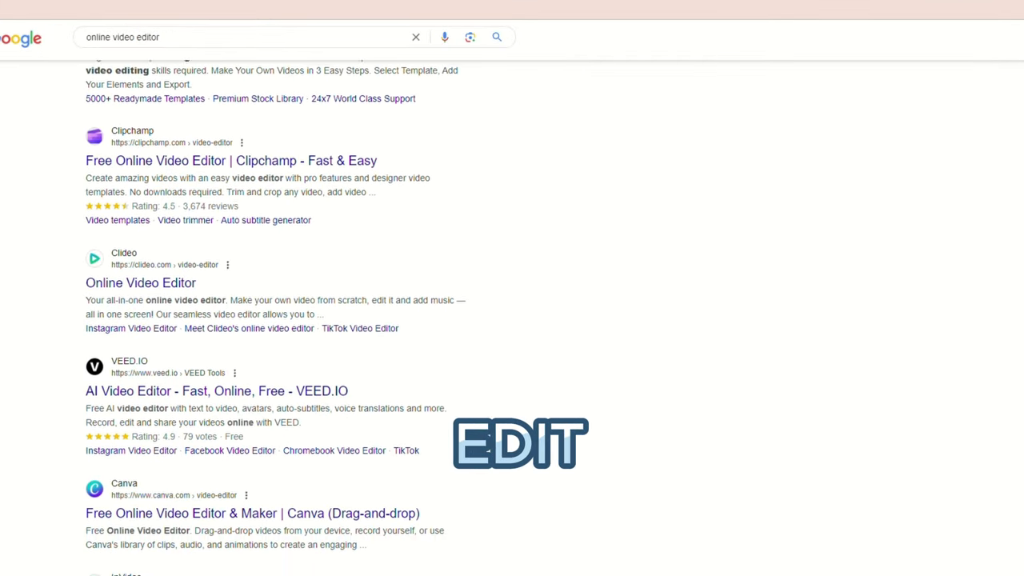
{"action": "scroll", "coordinate": [512, 320], "scroll_direction": "down", "scroll_amount": 3}
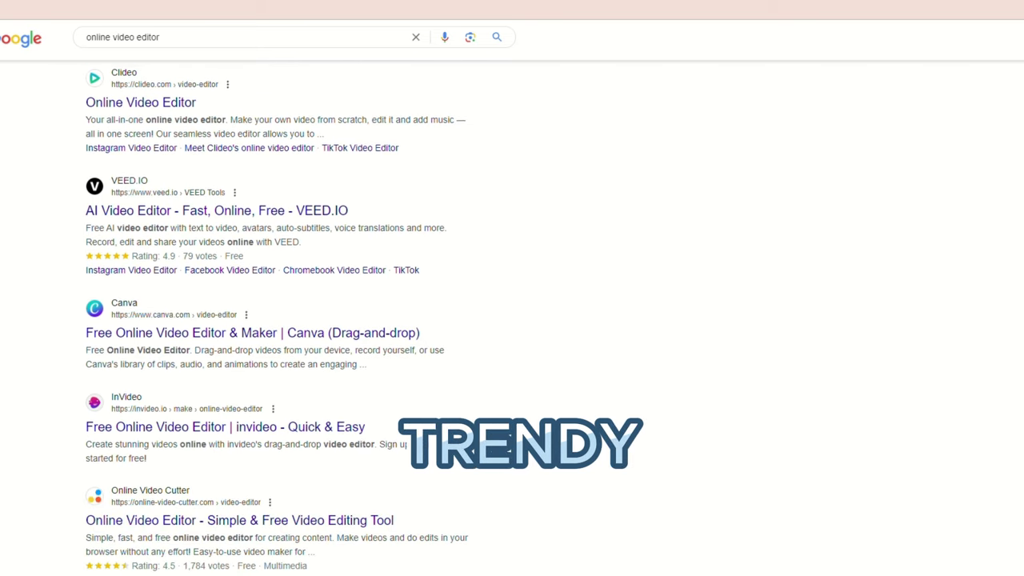